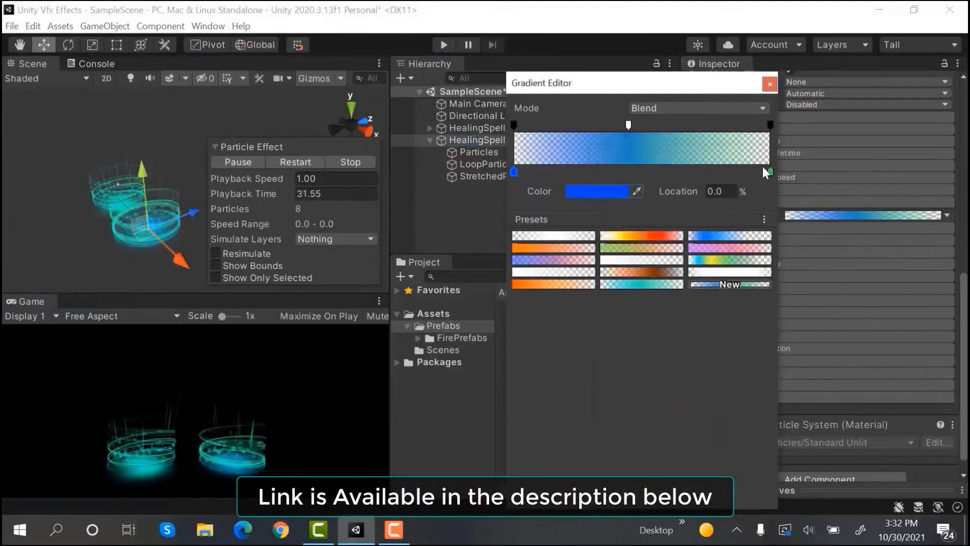
# - Edit a gradient key's colour and bring up the gradient's copy and paste options
pyautogui.doubleClick(768, 172)
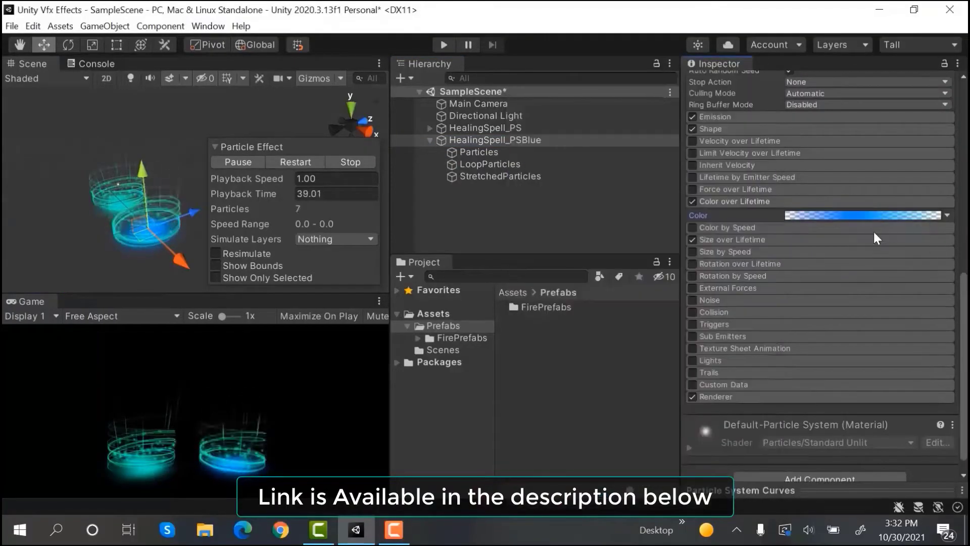
pyautogui.rightClick(873, 230)
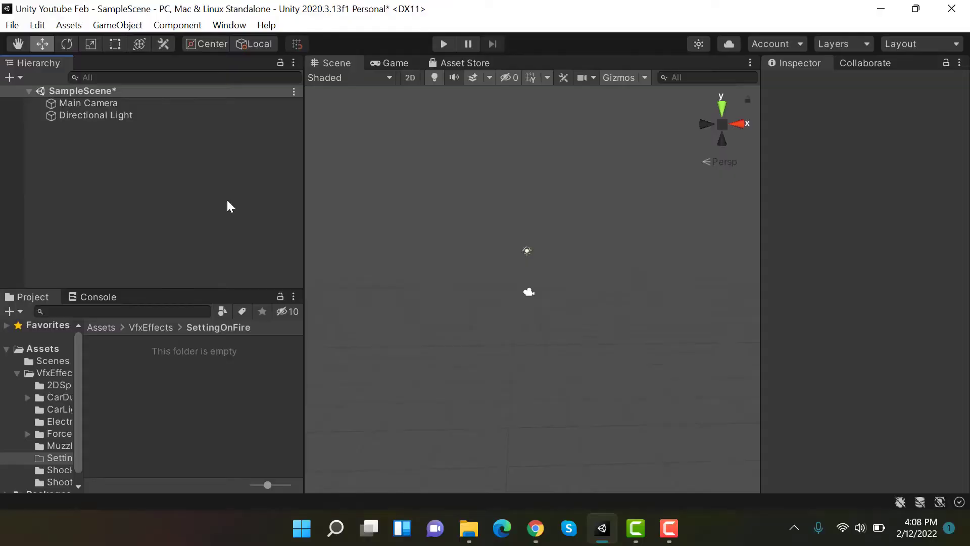
# - Create a cube in the Hierarchy and reset its Transform to the origin
pyautogui.rightClick(151, 163)
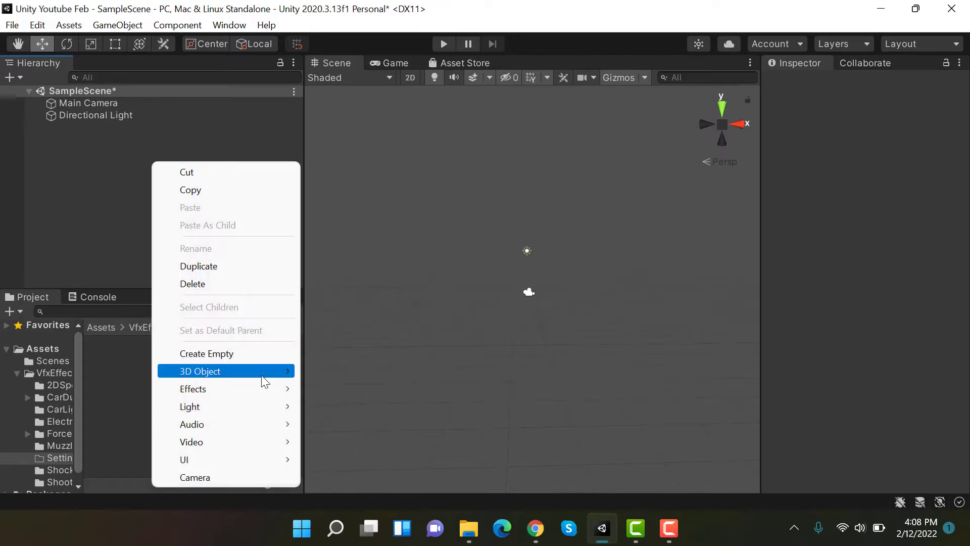
pyautogui.moveTo(263, 380)
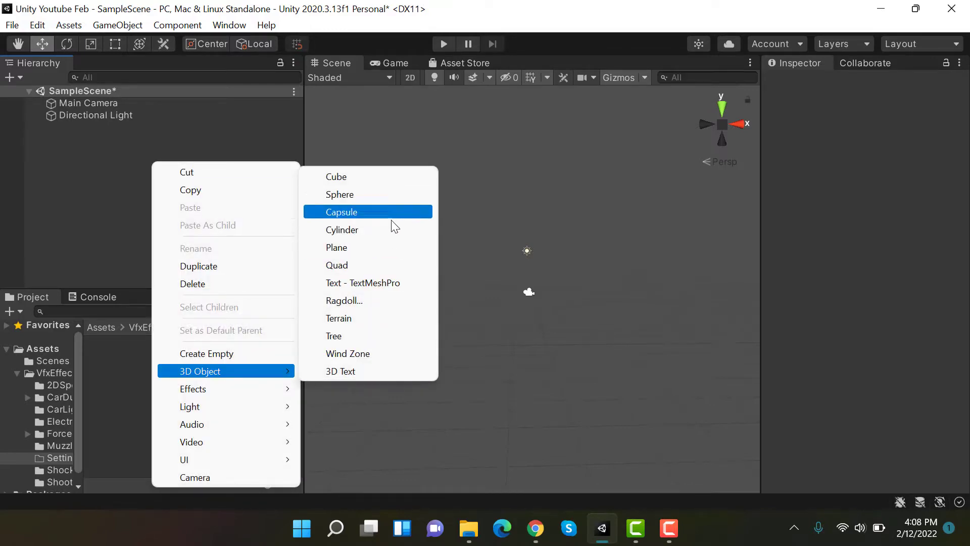
pyautogui.click(400, 177)
pyautogui.click(177, 202)
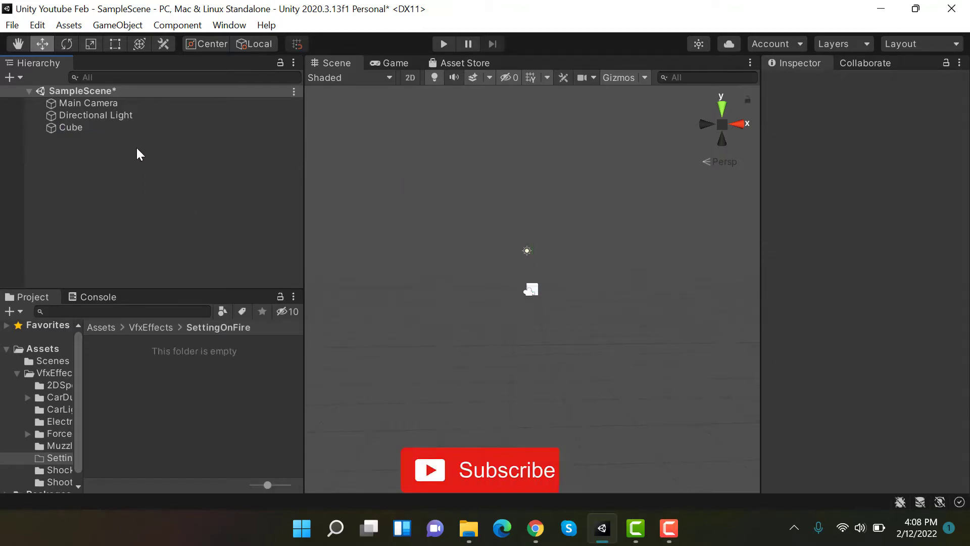
pyautogui.click(130, 127)
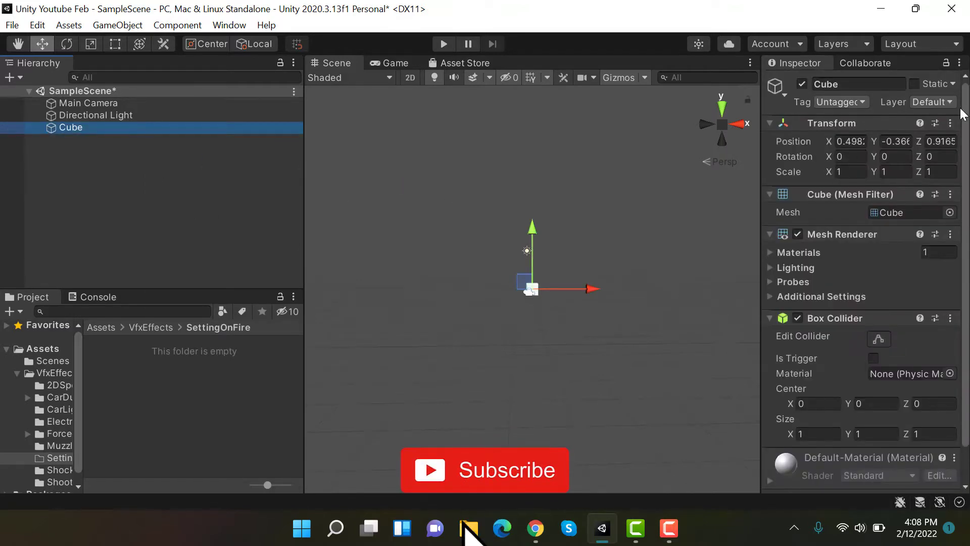
pyautogui.click(950, 123)
pyautogui.click(939, 140)
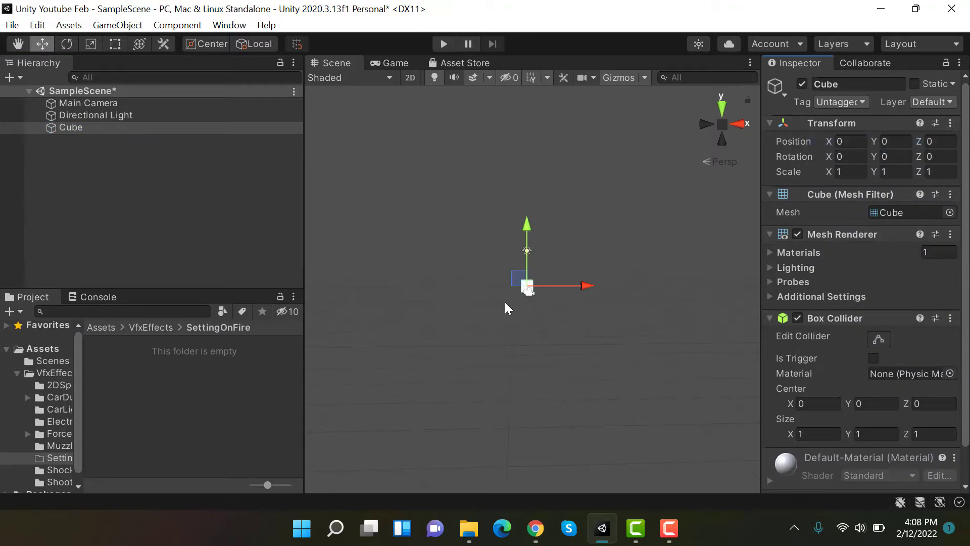
# - Dock the Game view beside the Scene view and lower the cube to Y -1.61
pyautogui.moveTo(390, 65); pyautogui.dragTo(726, 355)
pyautogui.scroll(-3, 389, 260)
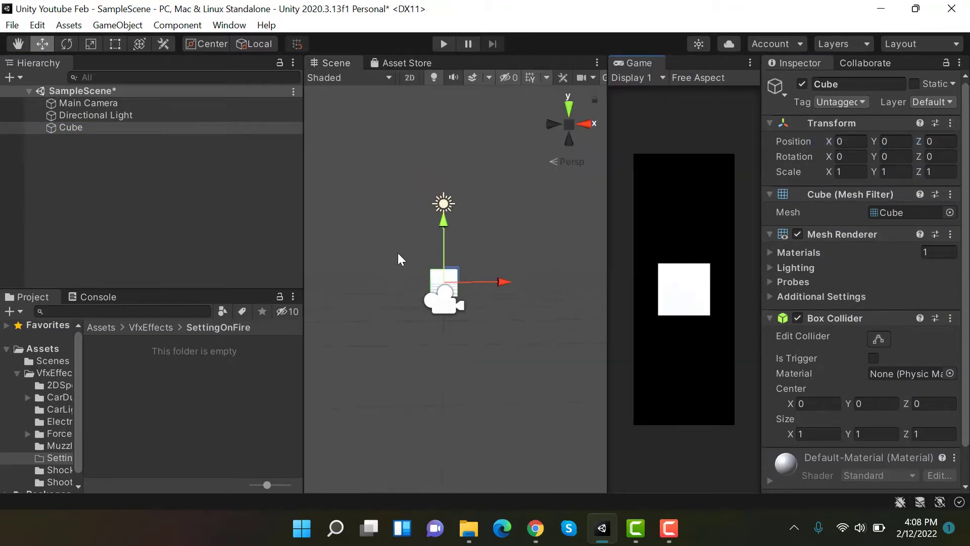
pyautogui.keyDown('alt'); pyautogui.moveTo(398, 252); pyautogui.dragTo(606, 365); pyautogui.keyUp('alt')
pyautogui.keyDown('alt'); pyautogui.moveTo(533, 293); pyautogui.dragTo(521, 289); pyautogui.keyUp('alt')
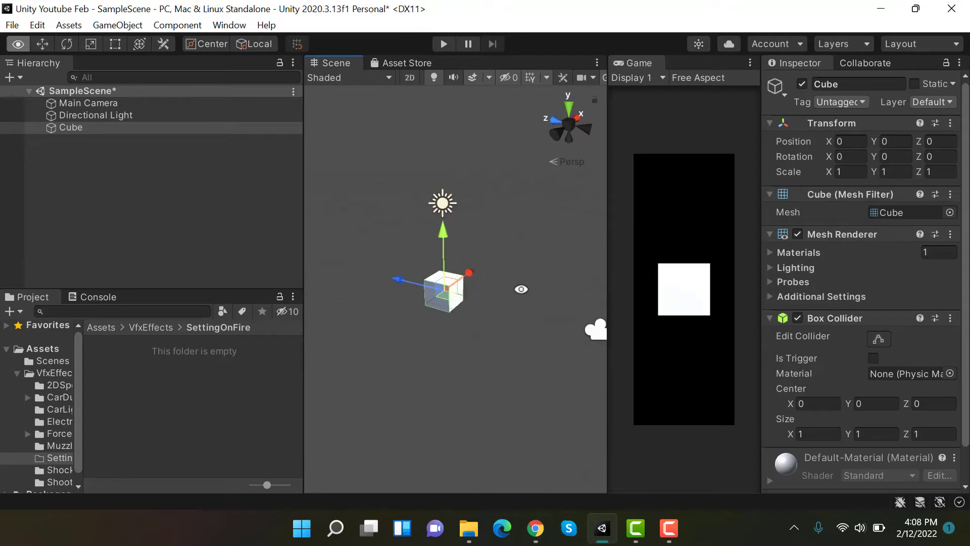
pyautogui.moveTo(444, 239); pyautogui.dragTo(456, 276)
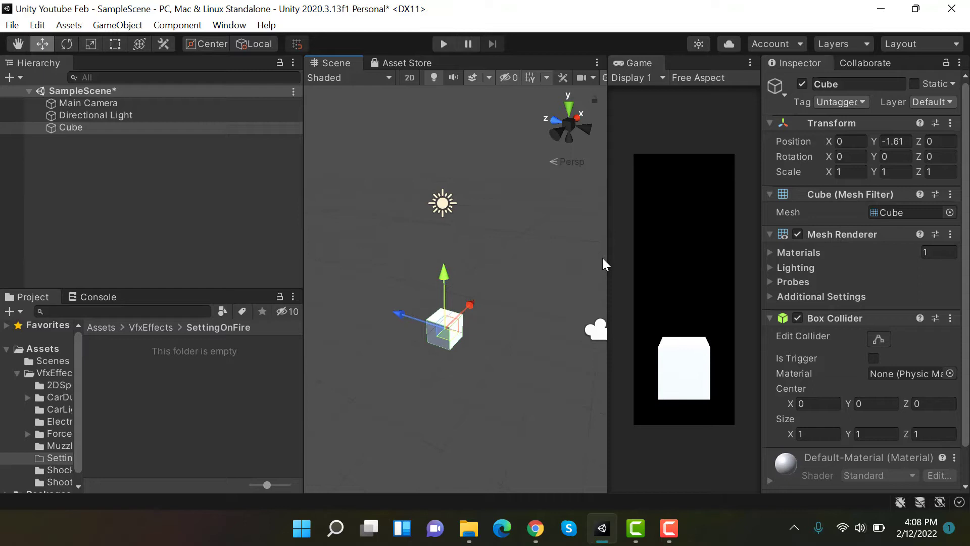
# - Resize the Game and Scene views, then reselect the cube to rename it ObjectOnFire
pyautogui.moveTo(595, 257); pyautogui.dragTo(534, 260)
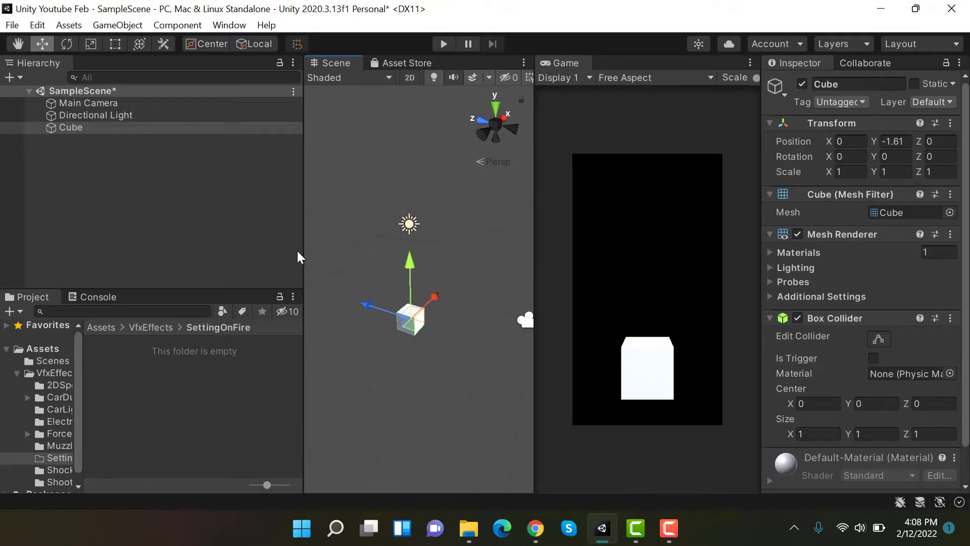
pyautogui.moveTo(302, 244); pyautogui.dragTo(234, 250)
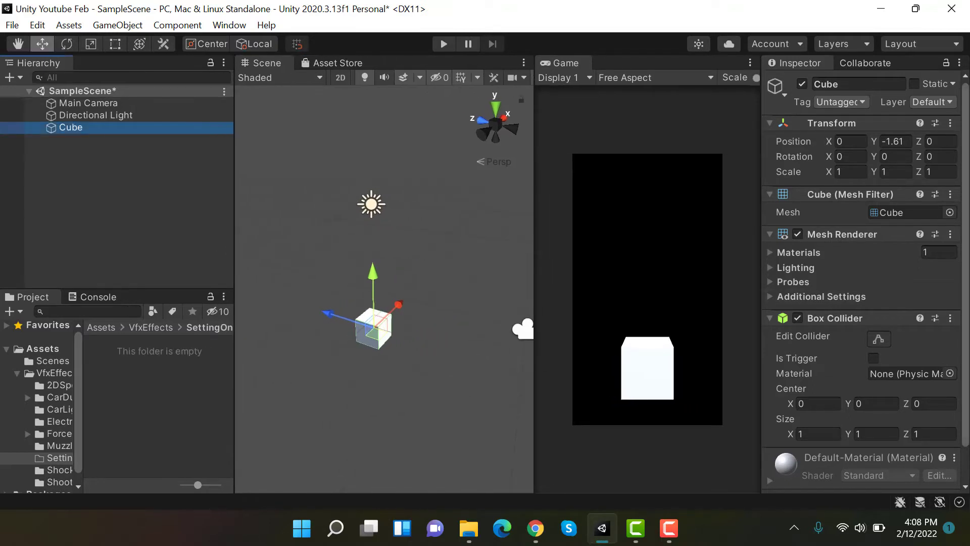
pyautogui.click(102, 176)
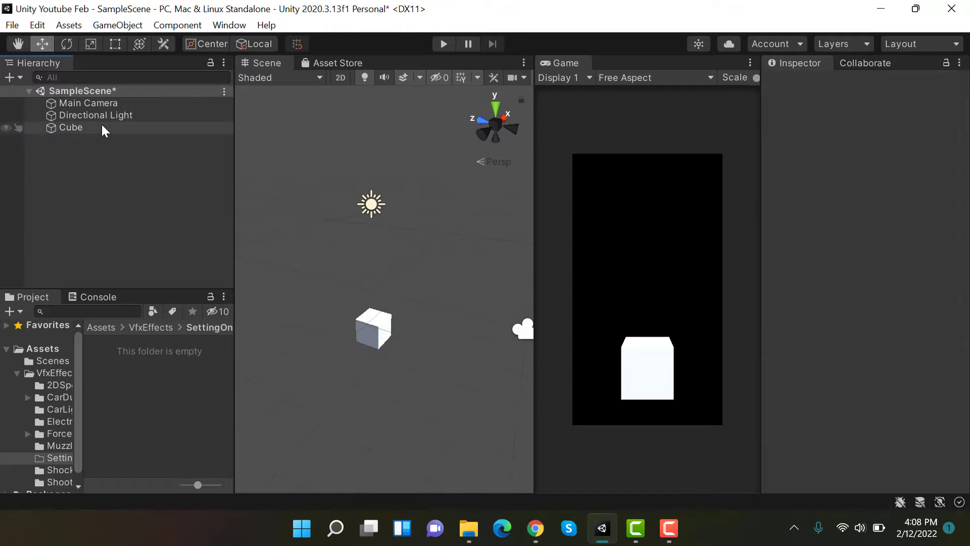
pyautogui.click(102, 128)
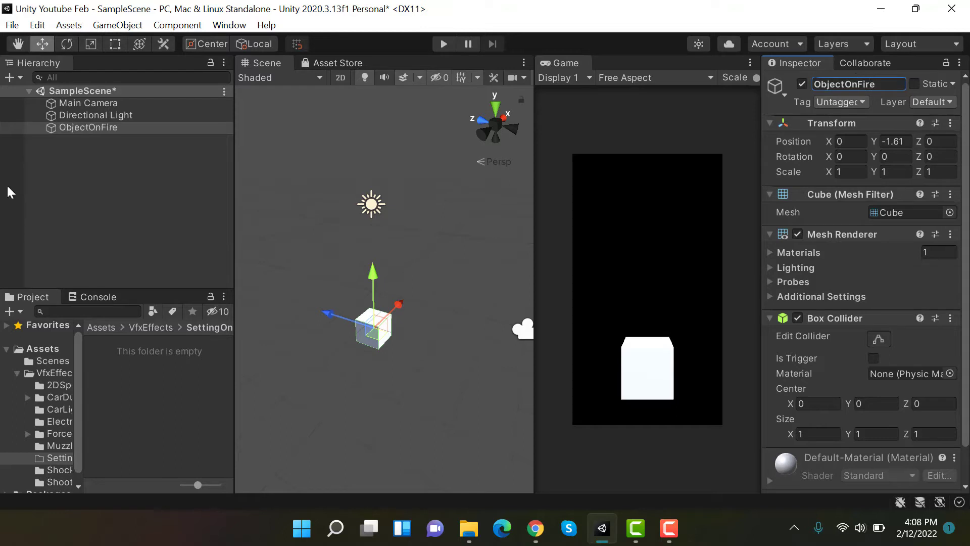
# - Add a particle system named Fire_PS and set its position to 0, 0, 0
pyautogui.rightClick(121, 148)
pyautogui.moveTo(251, 379)
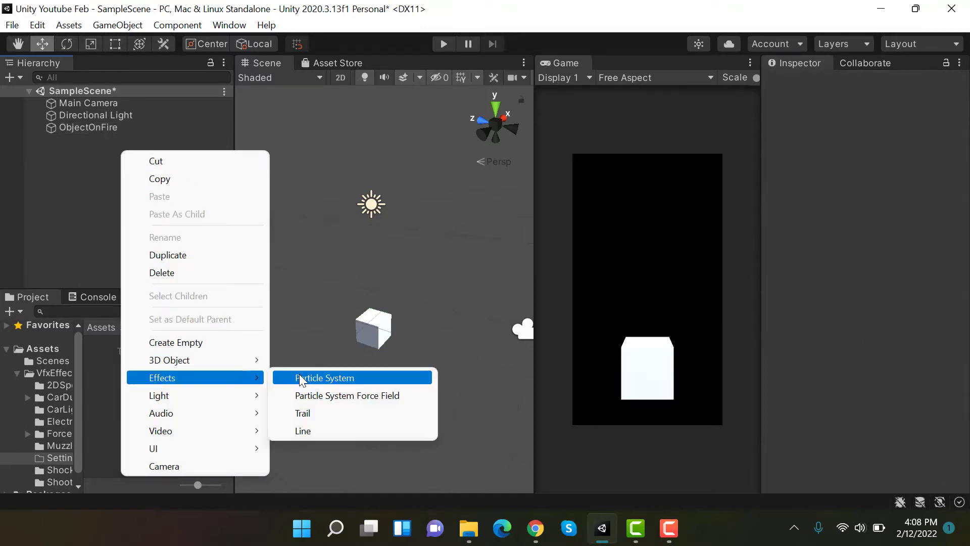
pyautogui.click(323, 377)
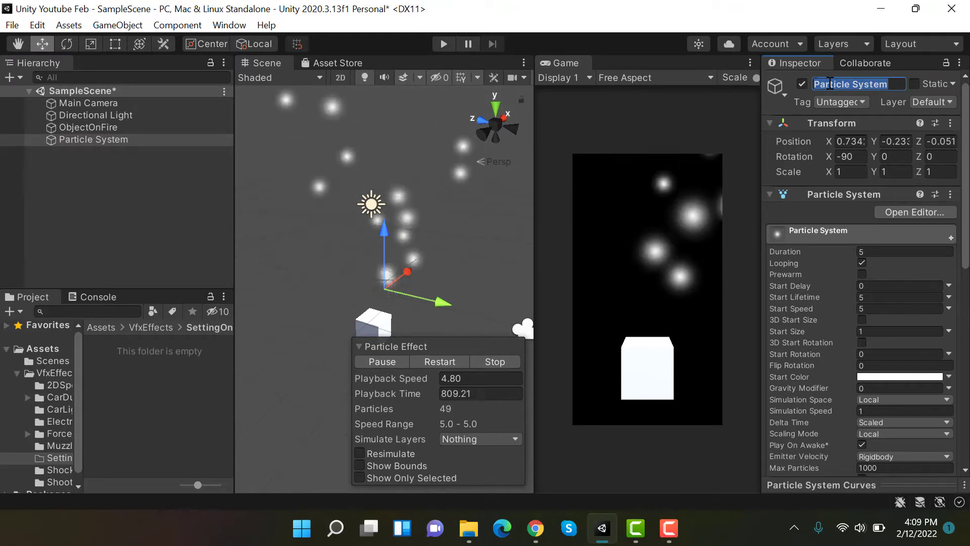
pyautogui.write('Fire_PS')
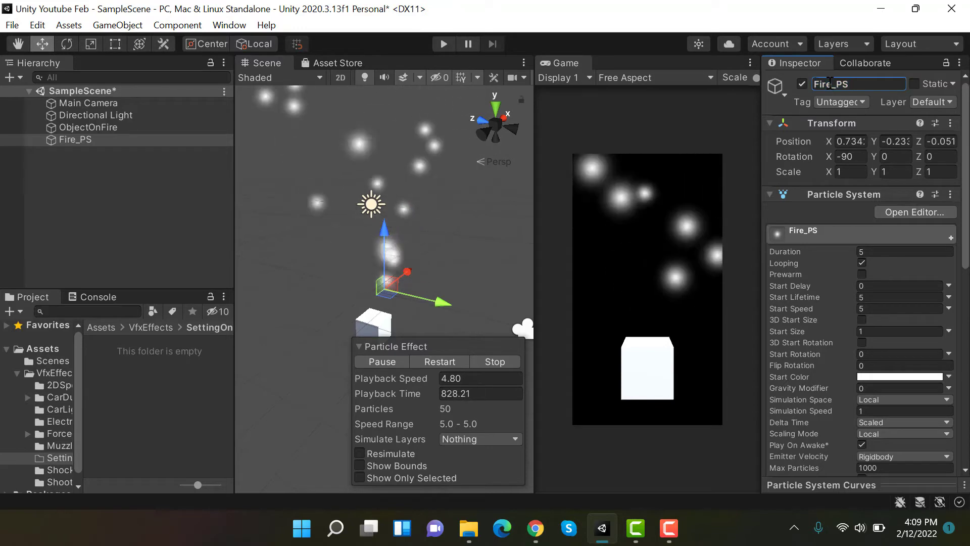
pyautogui.click(852, 142)
pyautogui.write('0')
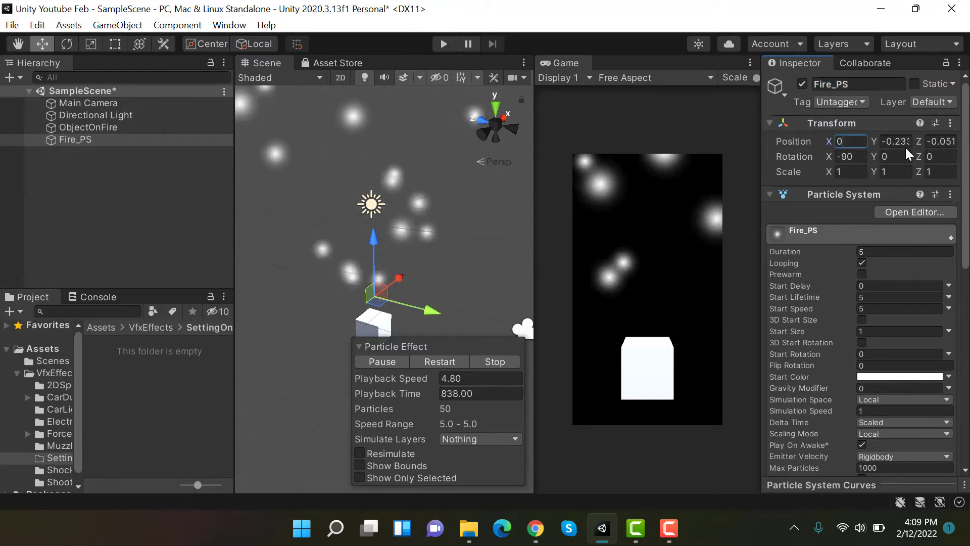
pyautogui.press('Tab')
pyautogui.write('0')
pyautogui.press('Tab')
pyautogui.write('0')
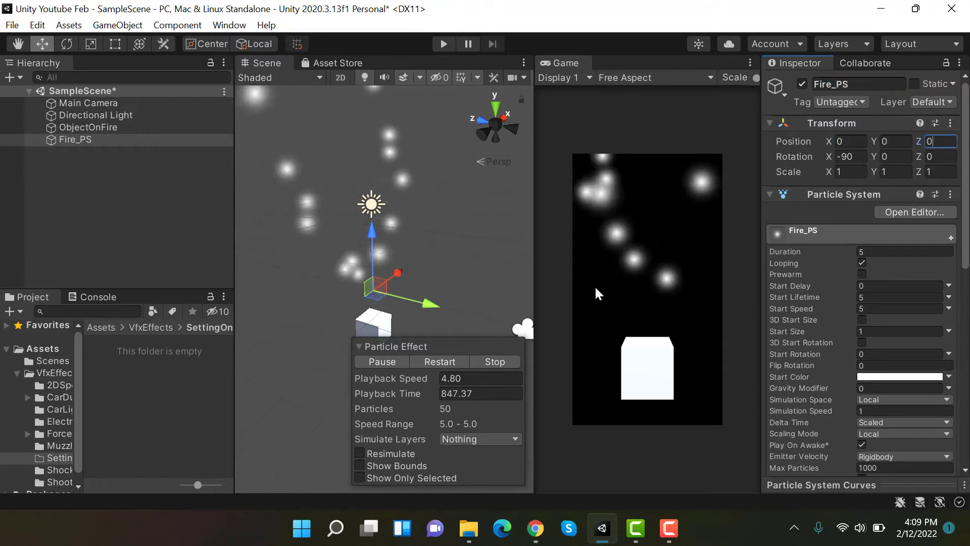
pyautogui.scroll(-2, 383, 286)
# - Set Main Camera's Z position to -8 and raise it along Y
pyautogui.click(126, 103)
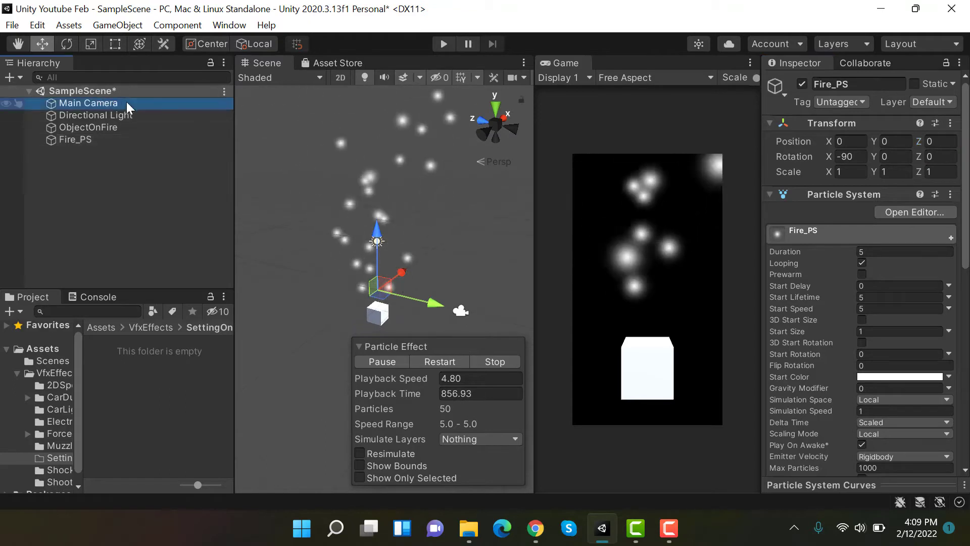
pyautogui.write('-10')
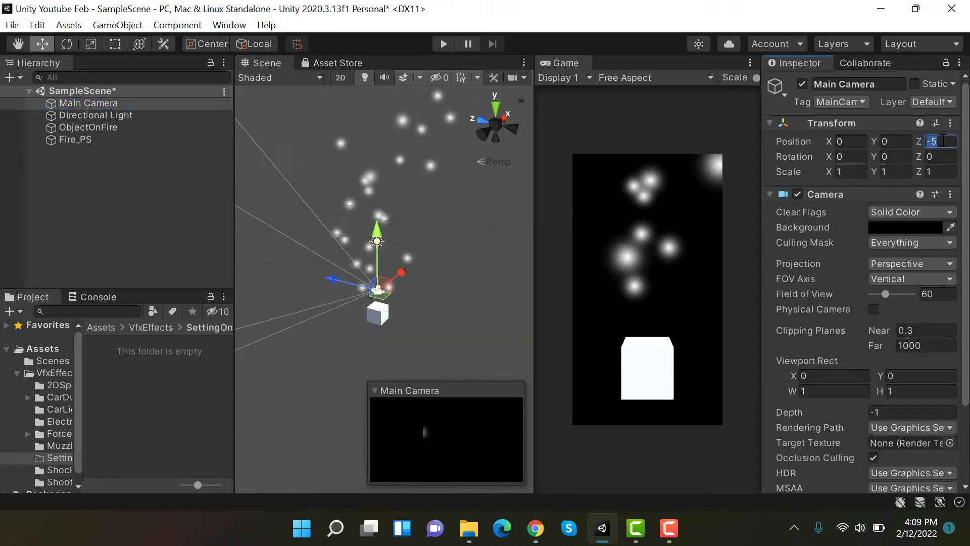
pyautogui.press('BackSpace')
pyautogui.press('BackSpace')
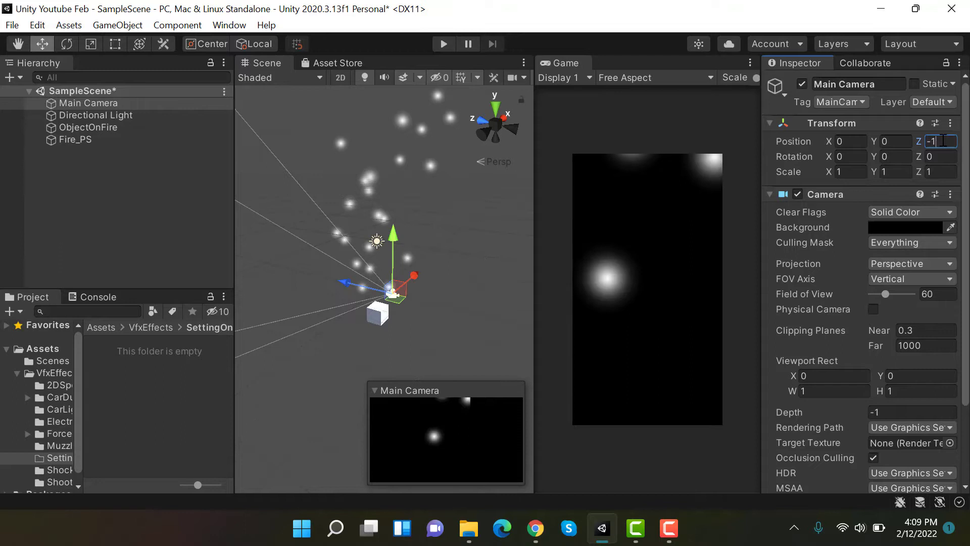
pyautogui.write('8')
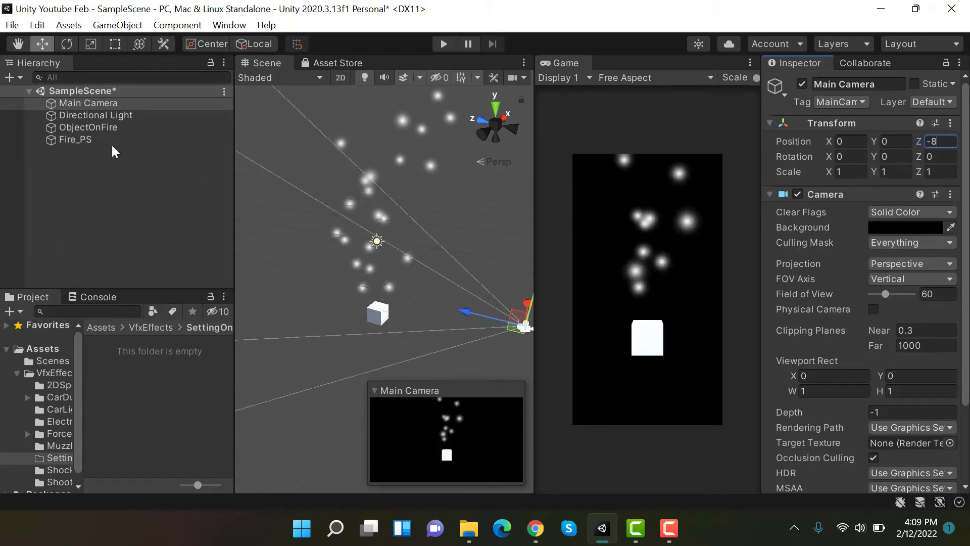
pyautogui.keyDown('alt'); pyautogui.moveTo(384, 212); pyautogui.dragTo(495, 235); pyautogui.keyUp('alt')
# - Set Fire_PS's renderer Max Particle Size to 3 and begin editing its X rotation
pyautogui.click(162, 139)
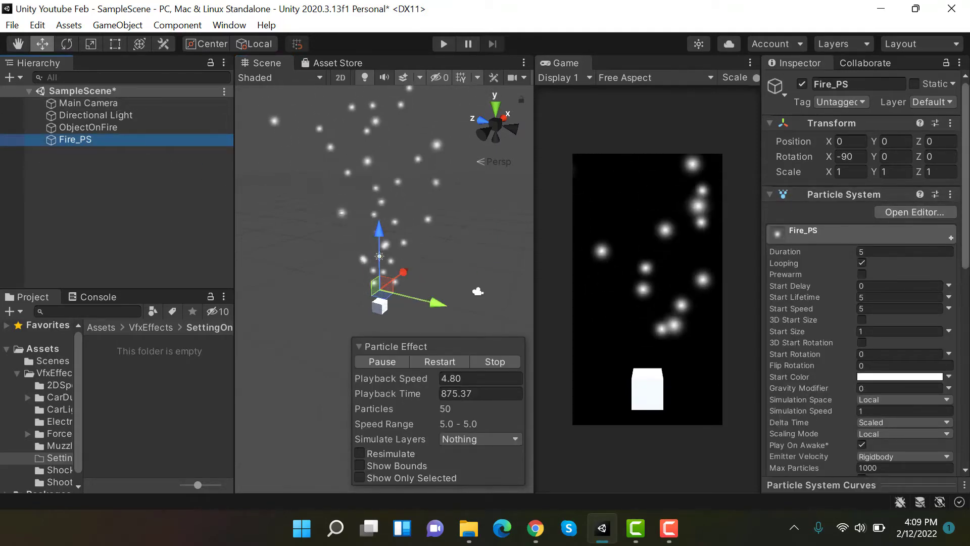
pyautogui.scroll(-10, 805, 401)
pyautogui.click(835, 374)
pyautogui.scroll(-3, 868, 335)
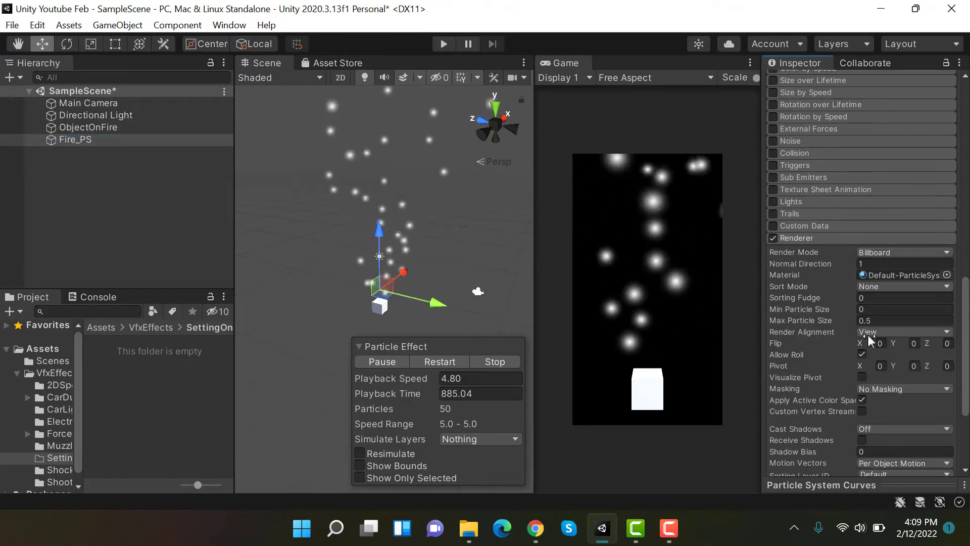
pyautogui.click(880, 321)
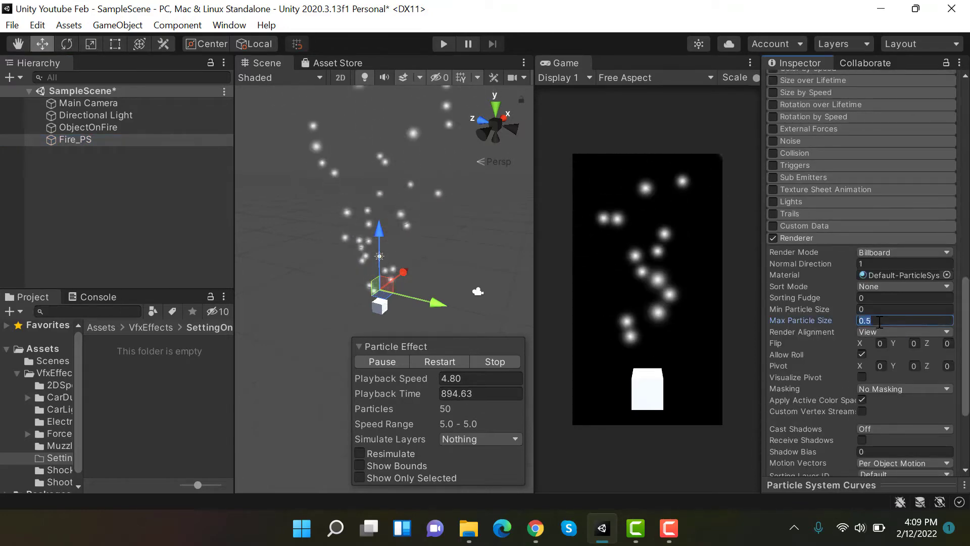
pyautogui.write('3')
pyautogui.scroll(15, 868, 240)
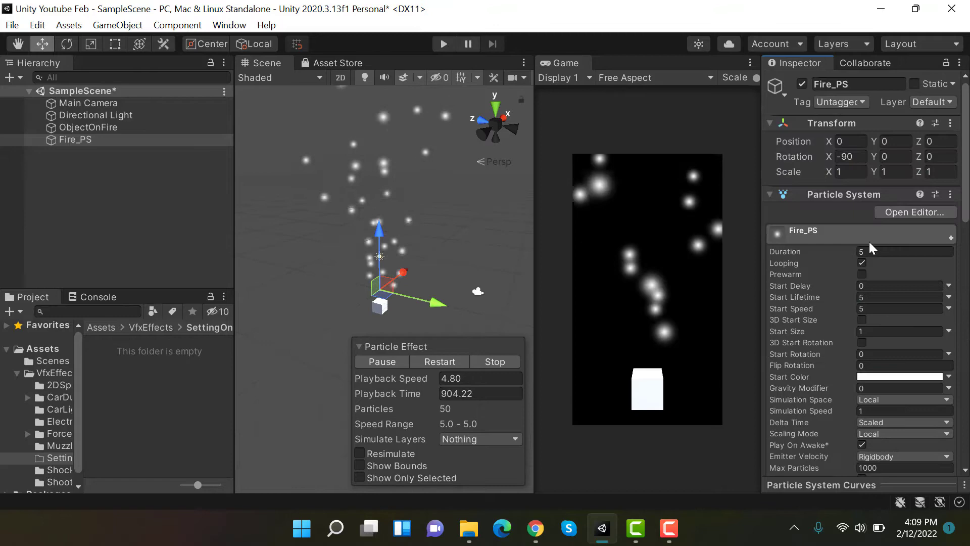
pyautogui.click(859, 156)
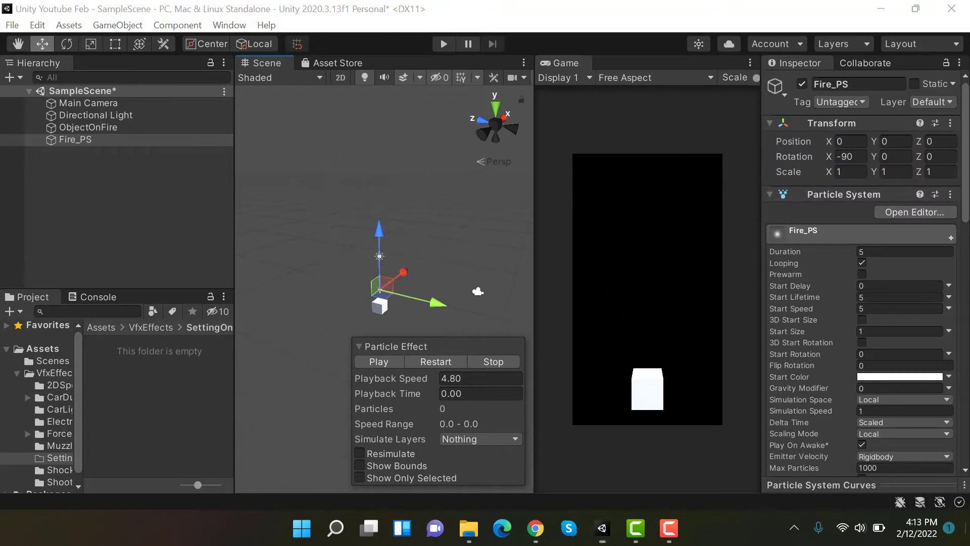
# - Import fire and smoke.png from the desktop into the SettingOnFire folder
pyautogui.press('super+d')
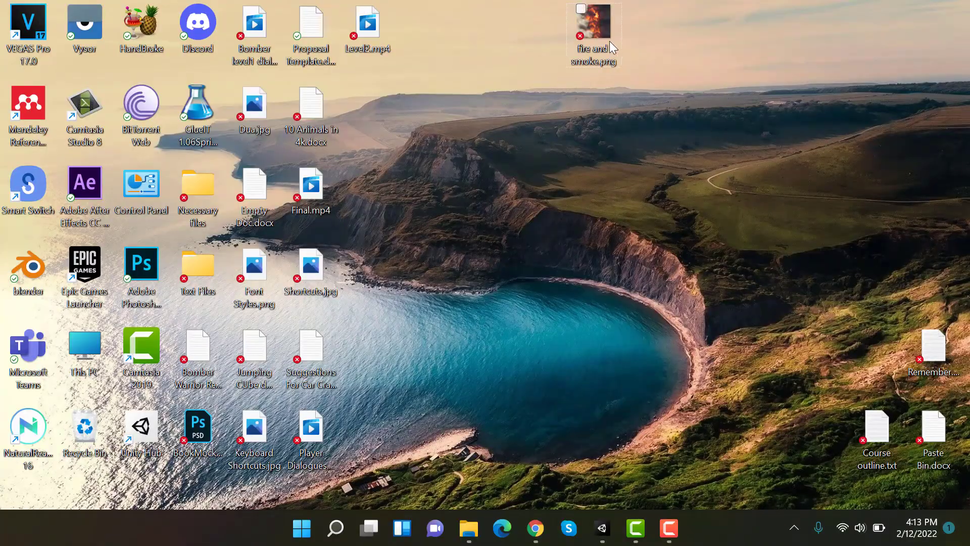
pyautogui.moveTo(602, 21); pyautogui.dragTo(491, 246)
pyautogui.press('super+d')
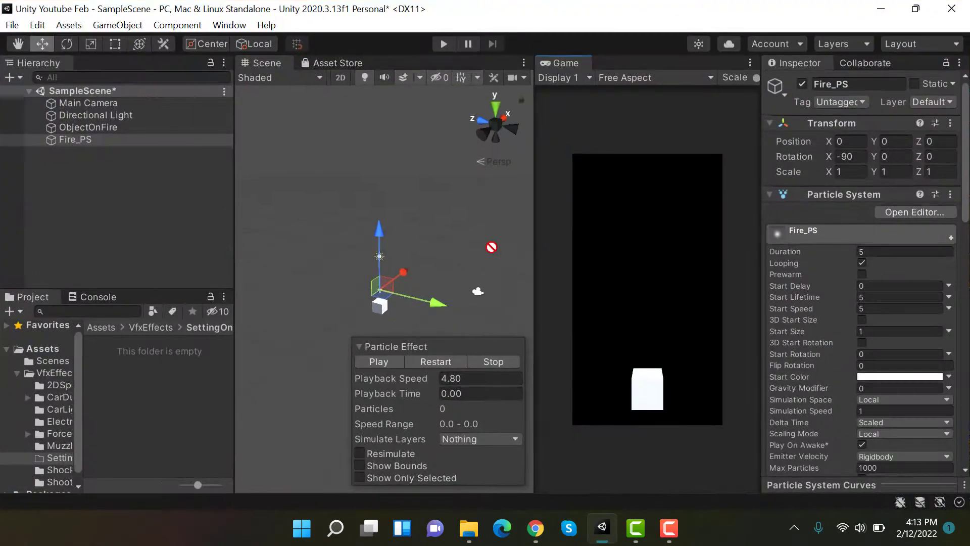
pyautogui.moveTo(148, 377); pyautogui.dragTo(148, 377)
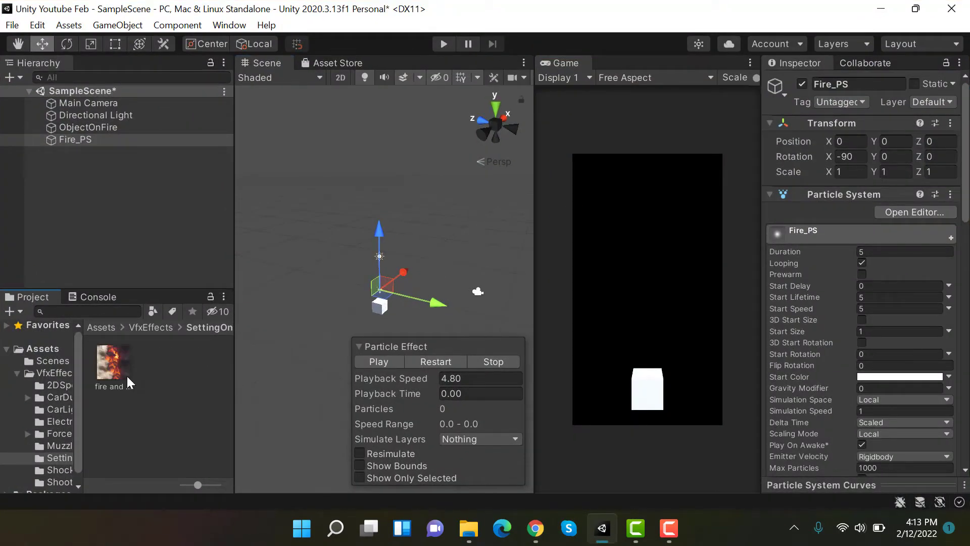
# - Create Flame_Mat with the Legacy Particles/Additive shader and assign it to Fire_PS
pyautogui.rightClick(158, 385)
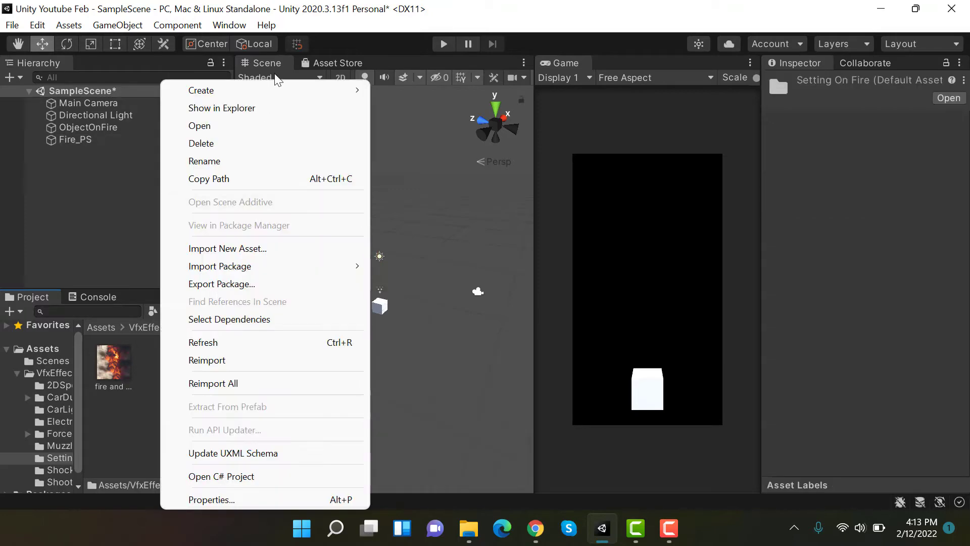
pyautogui.moveTo(291, 90)
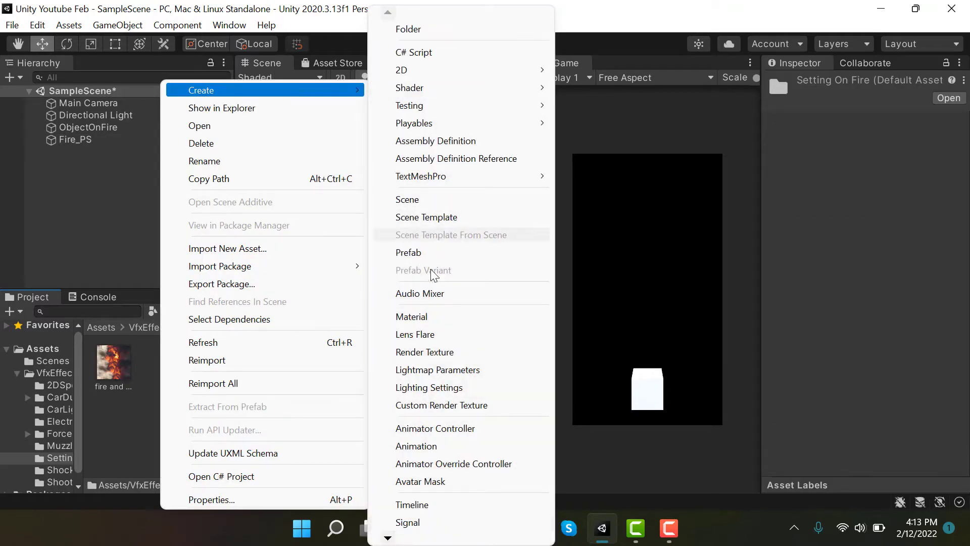
pyautogui.click(430, 311)
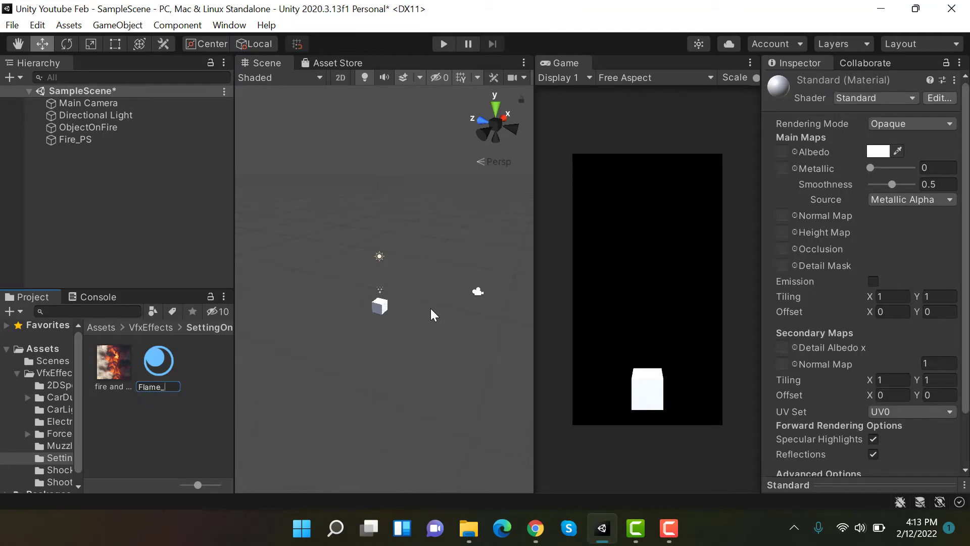
pyautogui.click(884, 99)
pyautogui.click(882, 321)
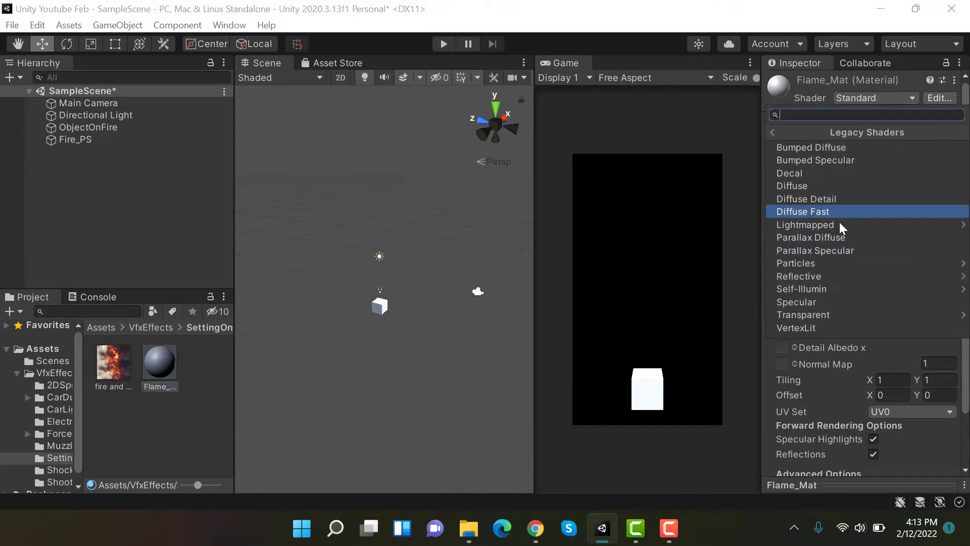
pyautogui.click(819, 263)
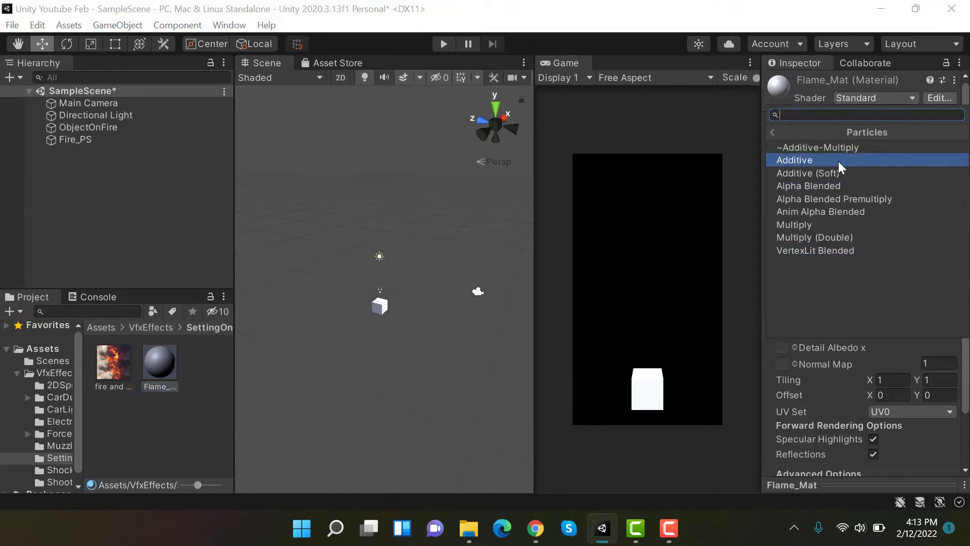
pyautogui.click(838, 162)
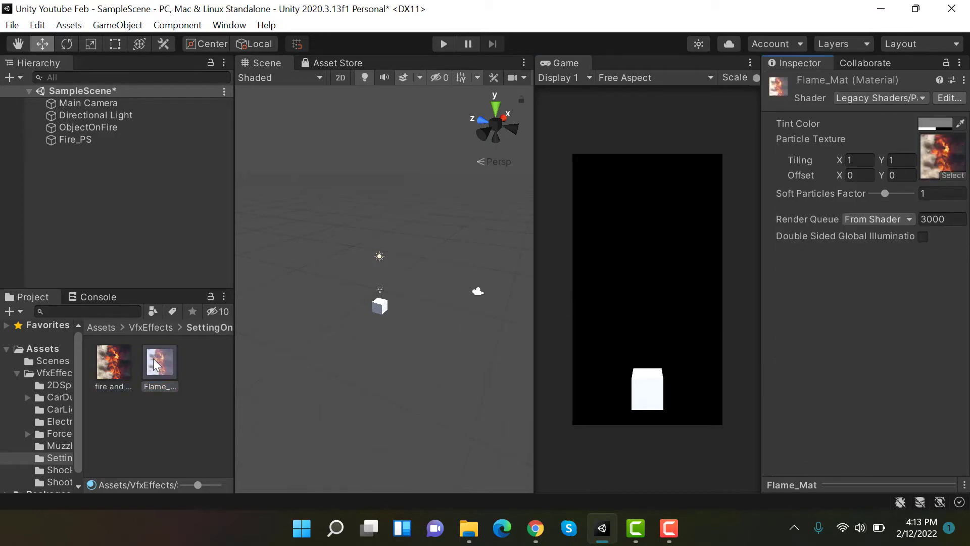
pyautogui.moveTo(102, 132); pyautogui.dragTo(94, 141)
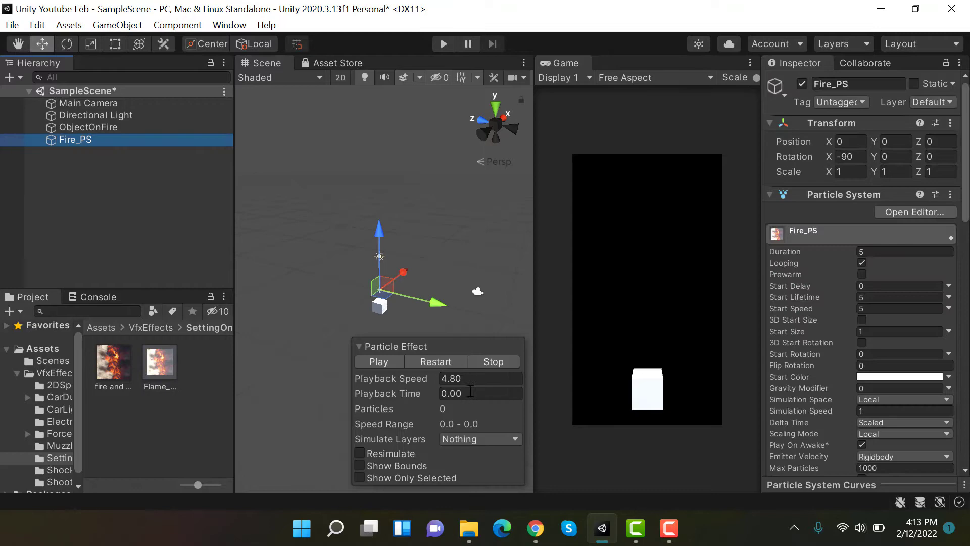
# - Restart the particle preview and set Start Speed to 1 and Start Rotation to 60
pyautogui.click(443, 357)
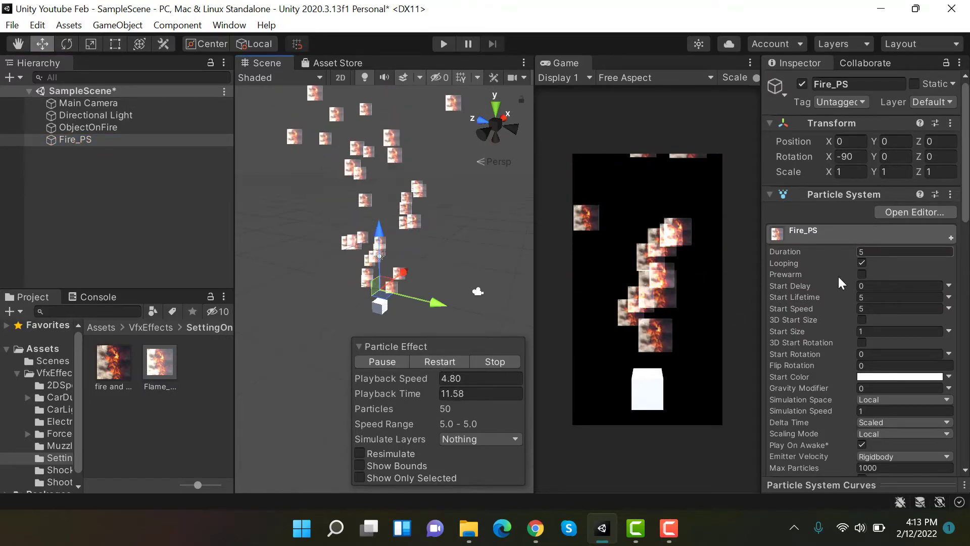
pyautogui.click(876, 309)
pyautogui.write('1')
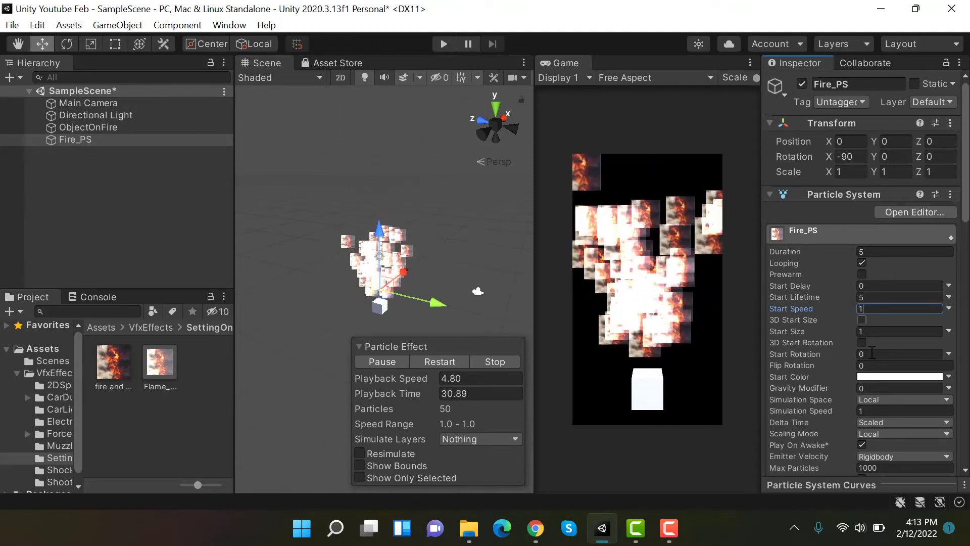
pyautogui.click(887, 354)
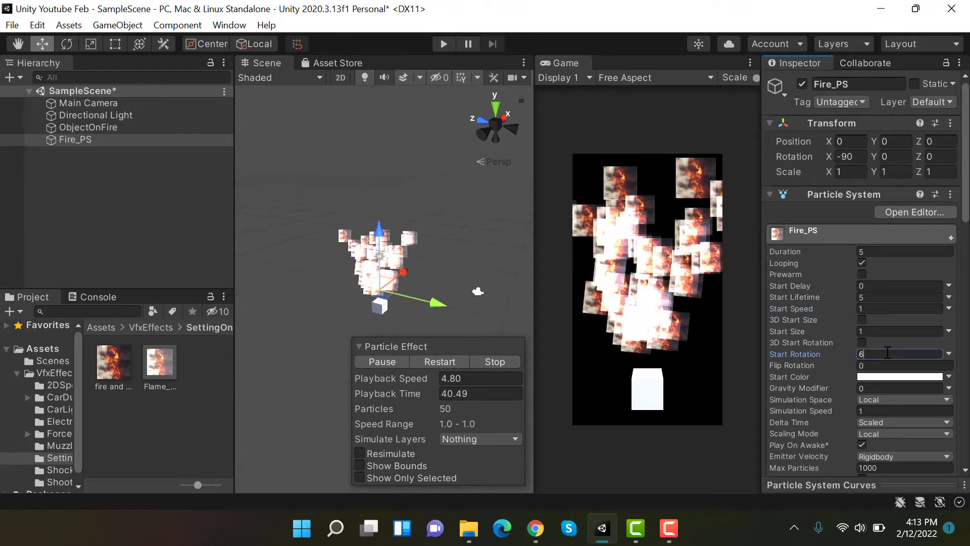
pyautogui.write('60')
pyautogui.scroll(-5, 891, 352)
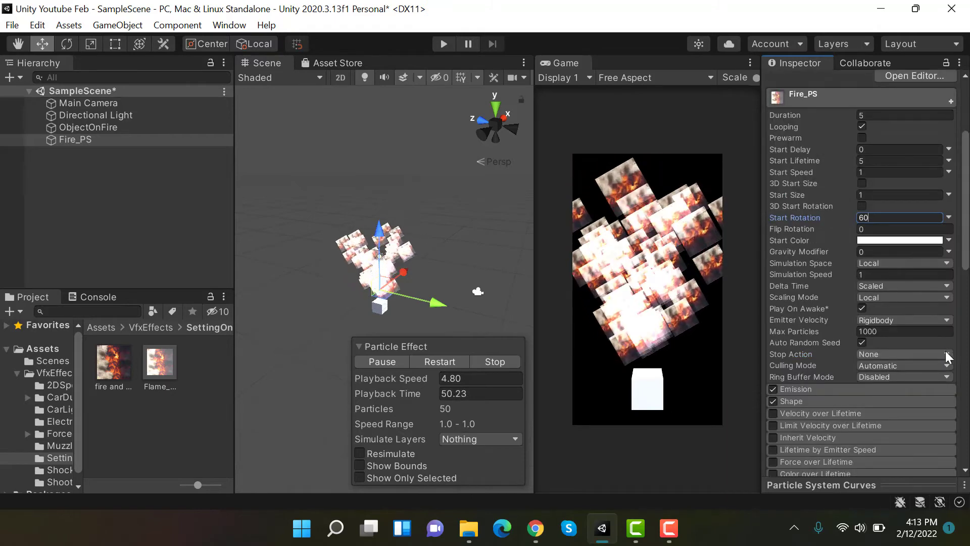
# - Tint the Fire_PS Start Color red-orange in the colour picker
pyautogui.click(938, 241)
pyautogui.moveTo(914, 254); pyautogui.dragTo(894, 263)
pyautogui.click(954, 270)
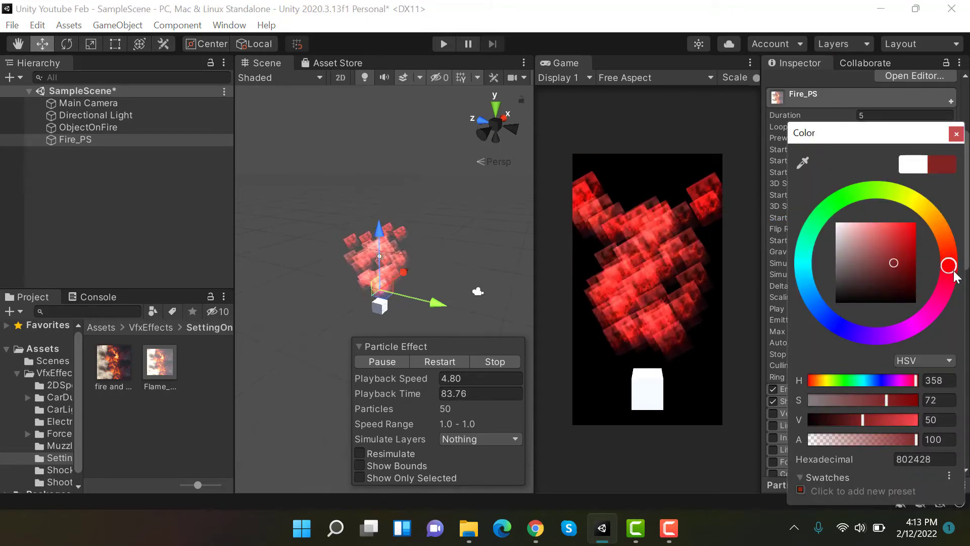
# - Shift the start colour to orange 932D00 and select the Emission rate of 10
pyautogui.moveTo(954, 252); pyautogui.dragTo(925, 254)
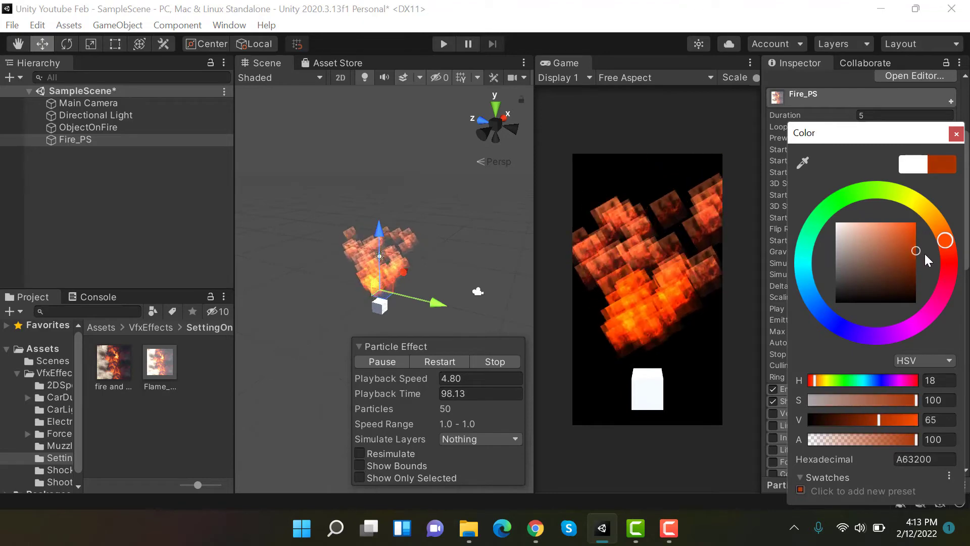
pyautogui.click(957, 134)
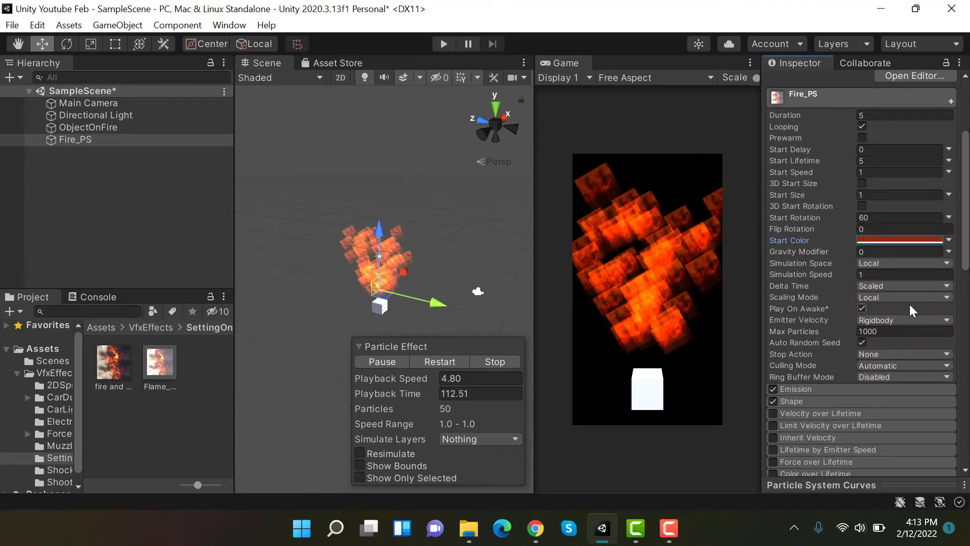
pyautogui.scroll(-5, 851, 296)
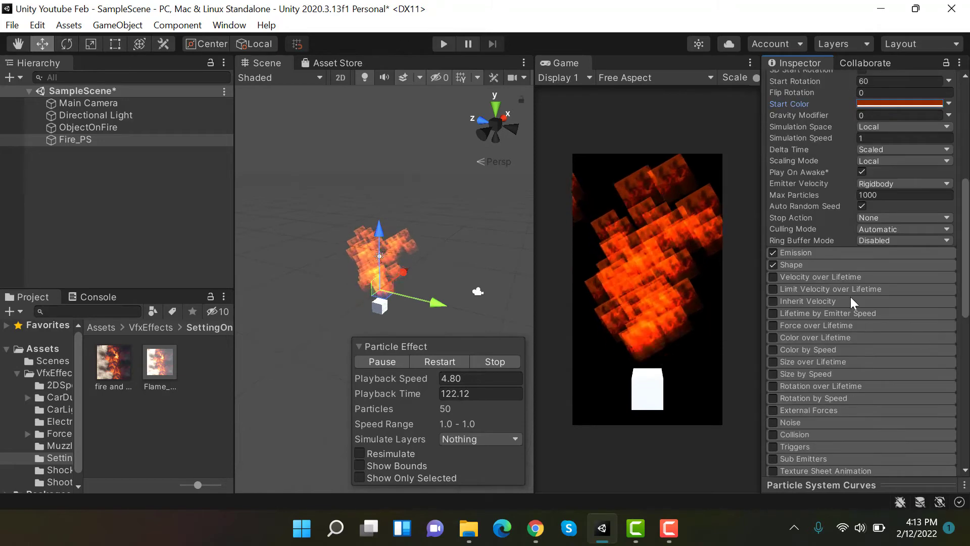
pyautogui.click(835, 252)
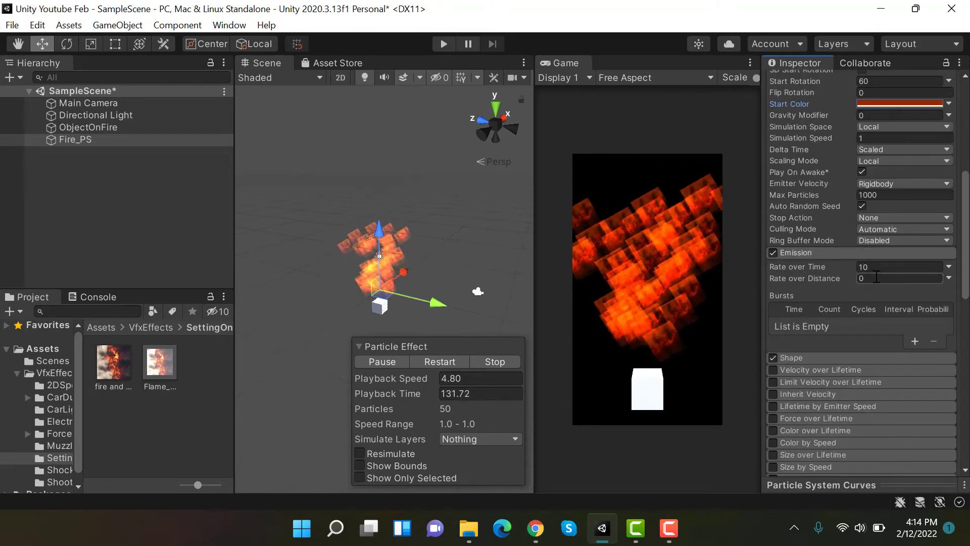
pyautogui.click(884, 267)
pyautogui.doubleClick(884, 267)
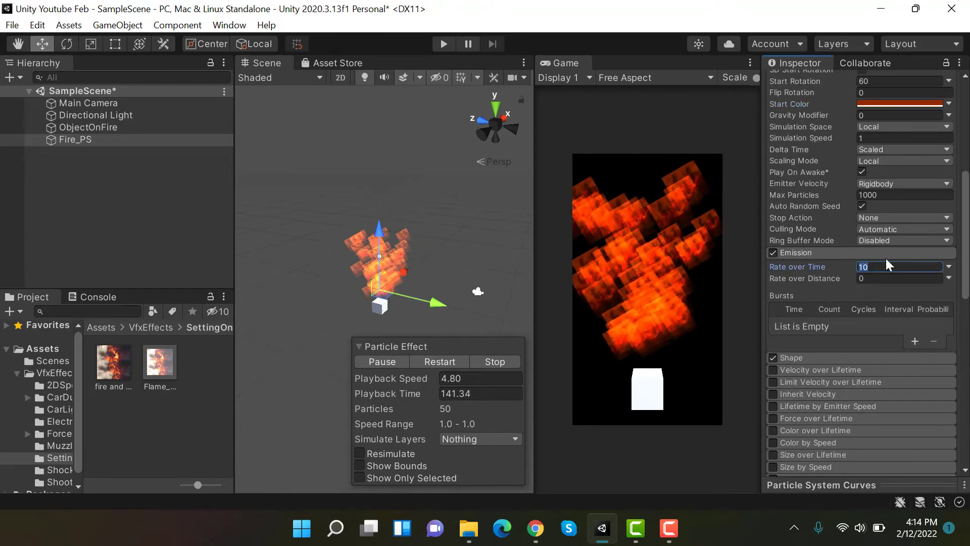
# - Set the Shape cone angle to 0 and shrink the radius to 0.1
pyautogui.click(826, 358)
pyautogui.scroll(-5, 901, 295)
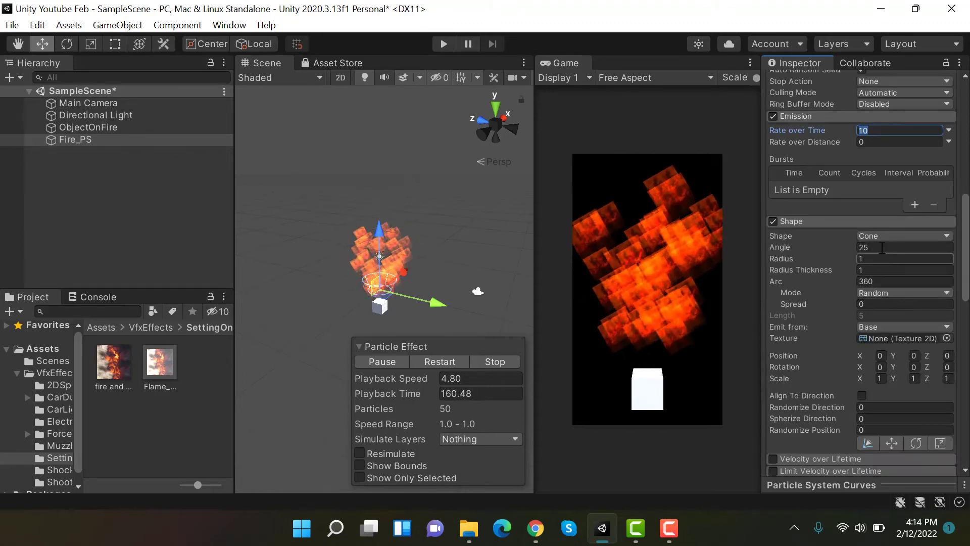
pyautogui.click(882, 246)
pyautogui.write('0')
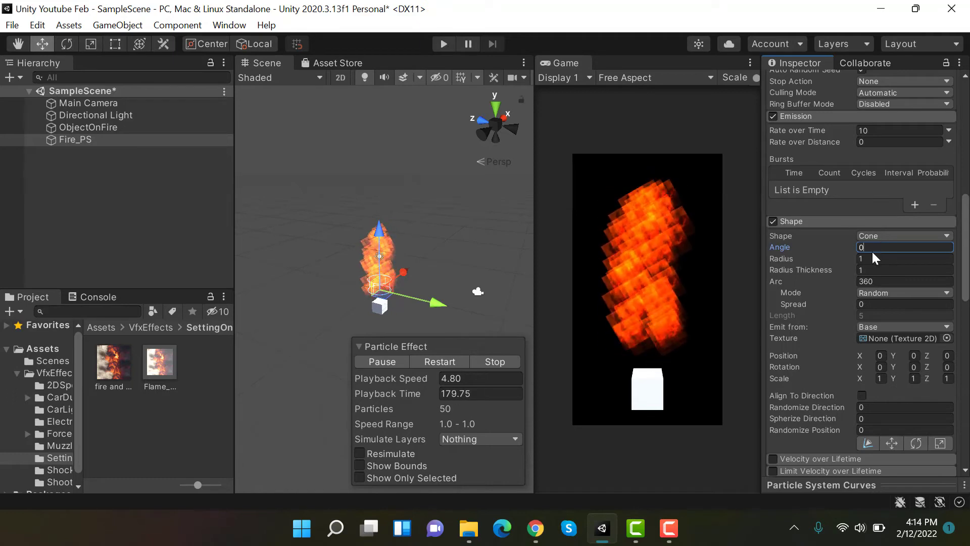
pyautogui.click(775, 260)
pyautogui.moveTo(772, 261); pyautogui.dragTo(682, 269)
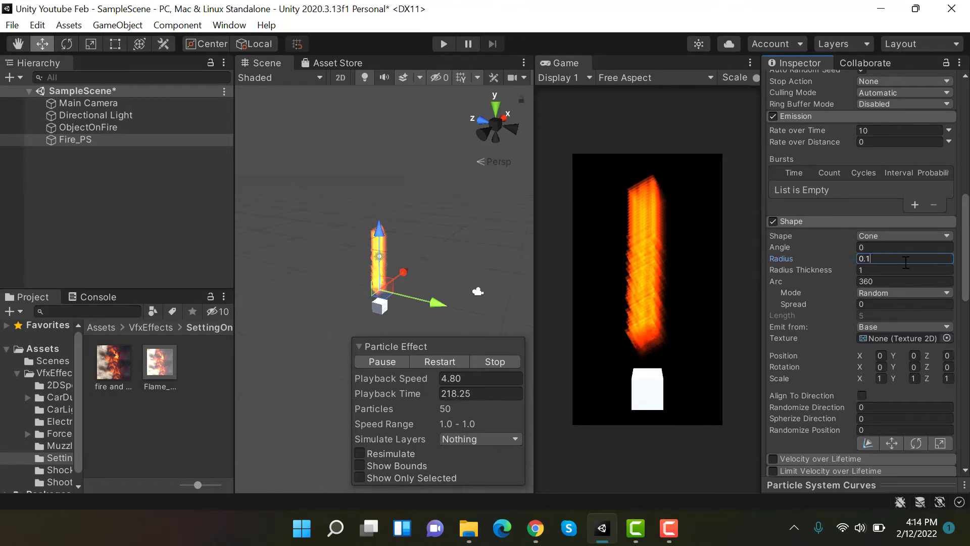
# - Enable Size over Lifetime and reshape its curve so particles shrink sooner
pyautogui.scroll(-10, 906, 262)
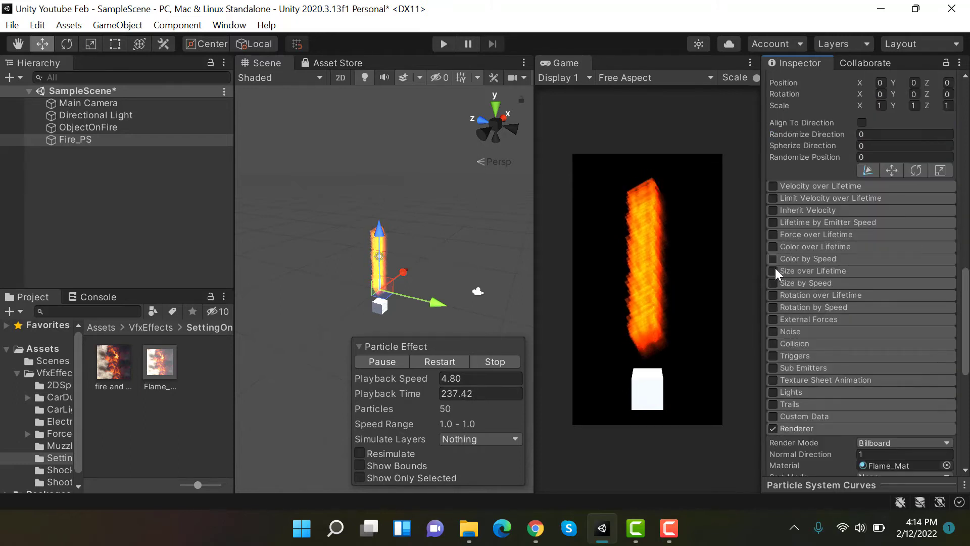
pyautogui.click(777, 269)
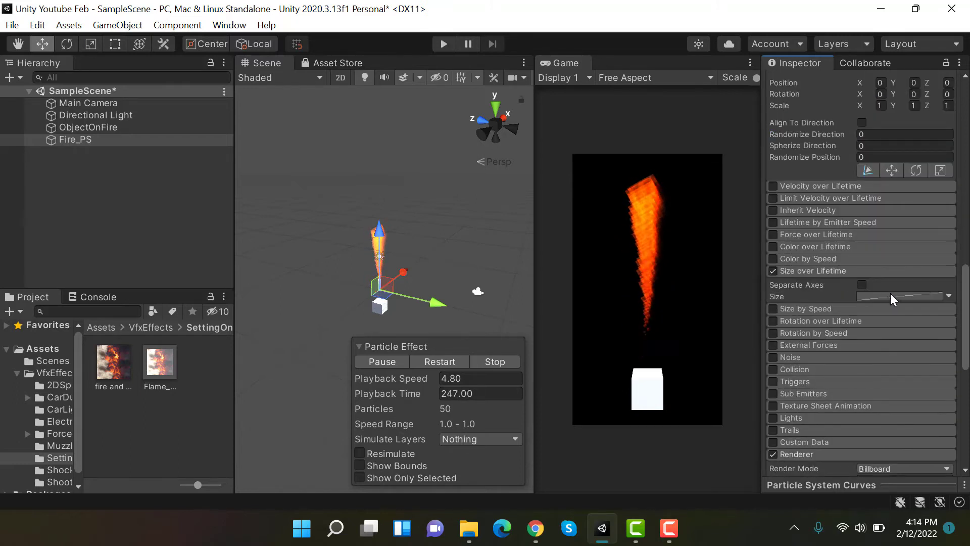
pyautogui.click(936, 485)
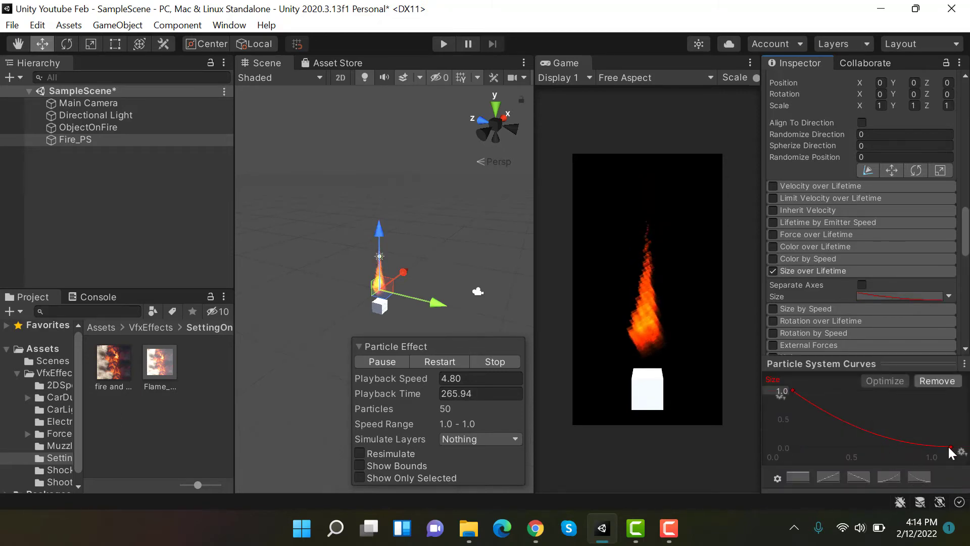
pyautogui.moveTo(950, 451); pyautogui.dragTo(872, 448)
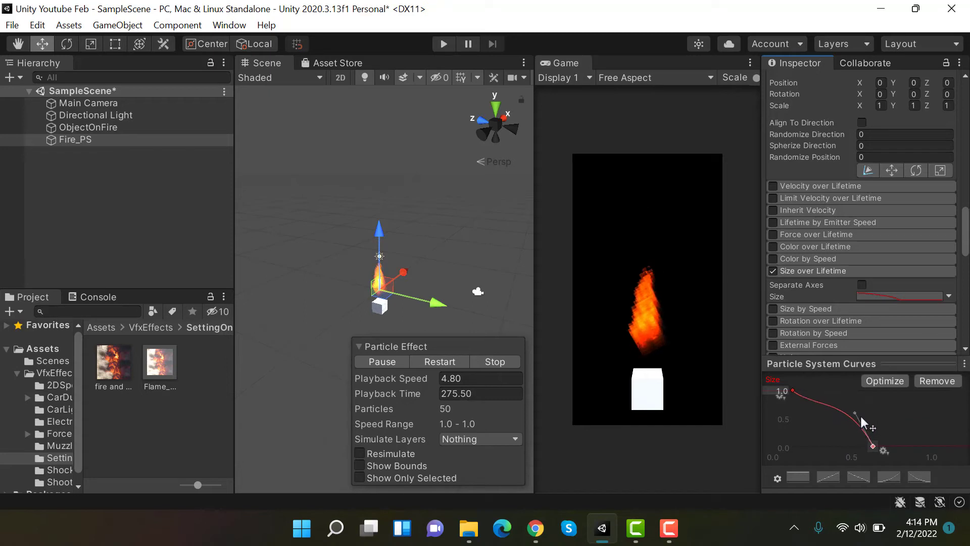
pyautogui.moveTo(860, 413); pyautogui.dragTo(858, 414)
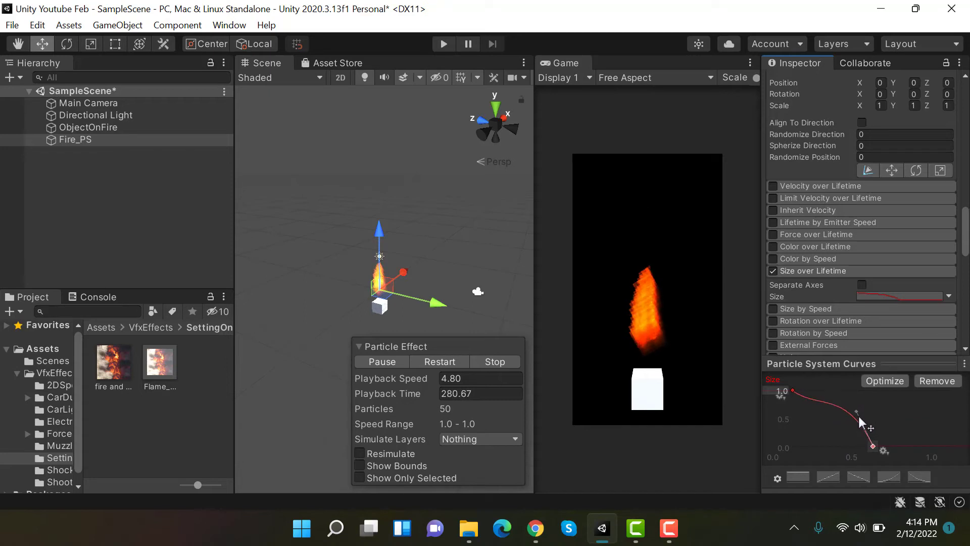
pyautogui.click(914, 364)
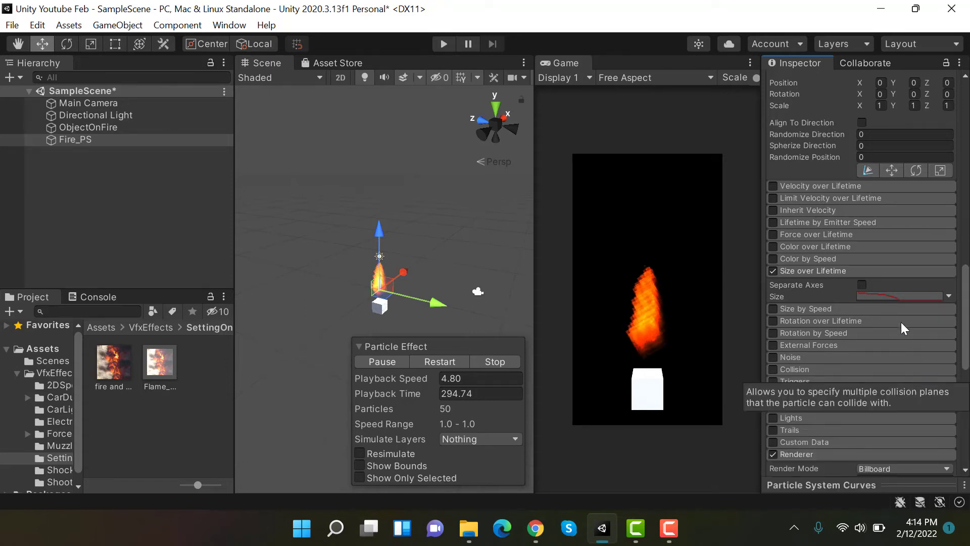
pyautogui.click(857, 271)
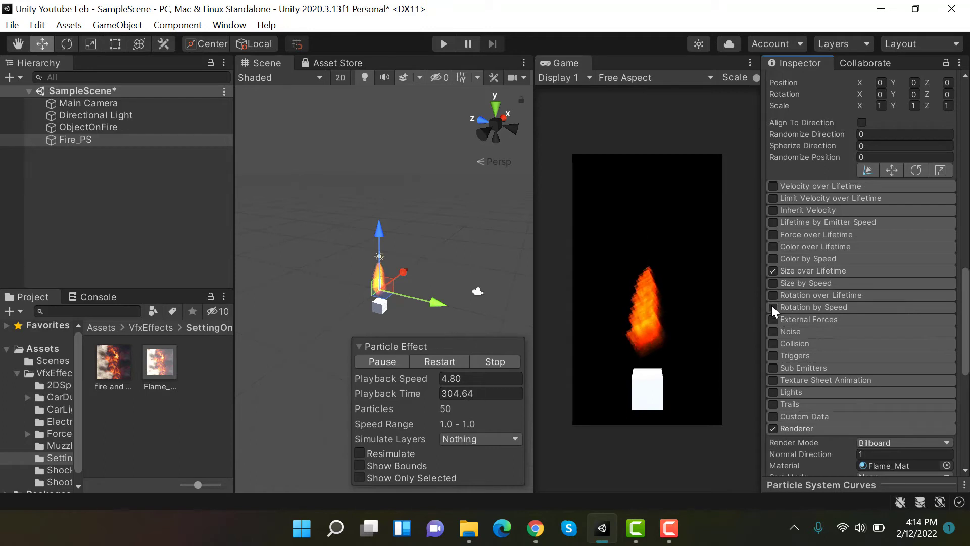
# - Enable Rotation over Lifetime with angular velocity random between -60 and 60
pyautogui.click(796, 295)
pyautogui.click(948, 320)
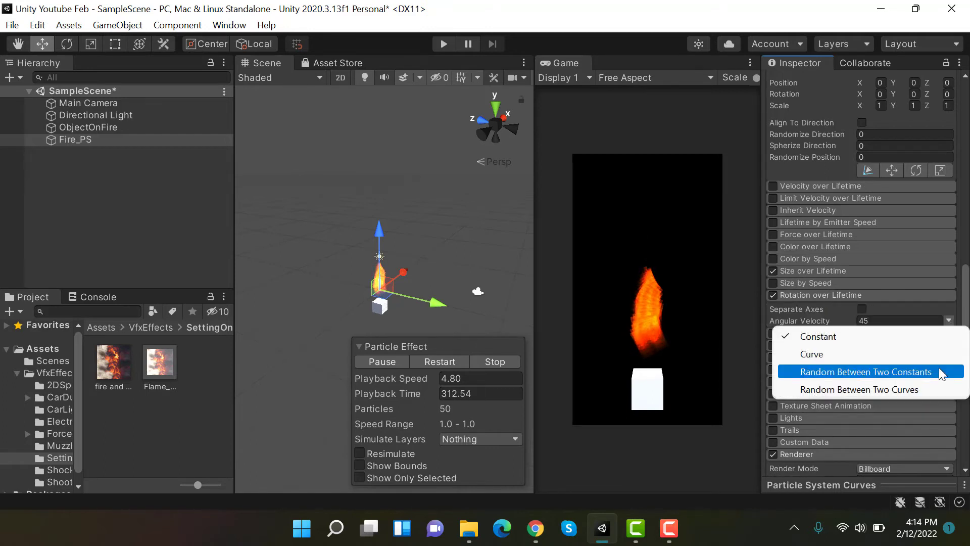
pyautogui.click(938, 368)
pyautogui.click(889, 321)
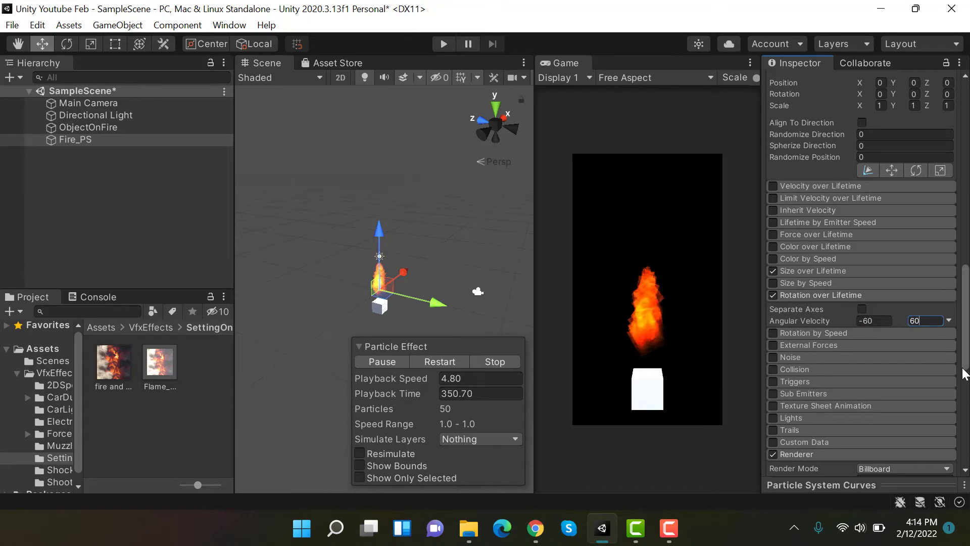
pyautogui.click(896, 296)
pyautogui.scroll(10, 936, 335)
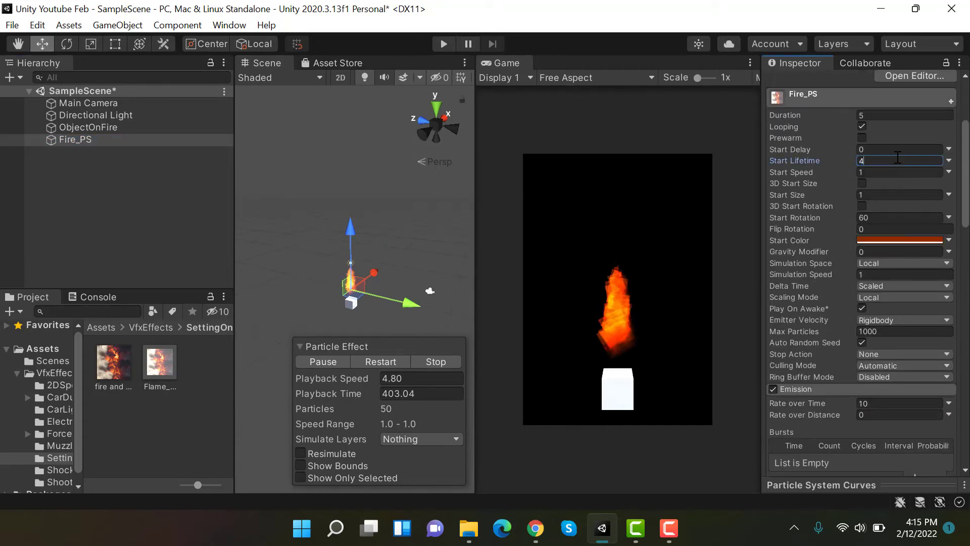
# - Set Start Lifetime to 5 and make Start Speed random between 1 and 1.5
pyautogui.press('BackSpace')
pyautogui.write('3')
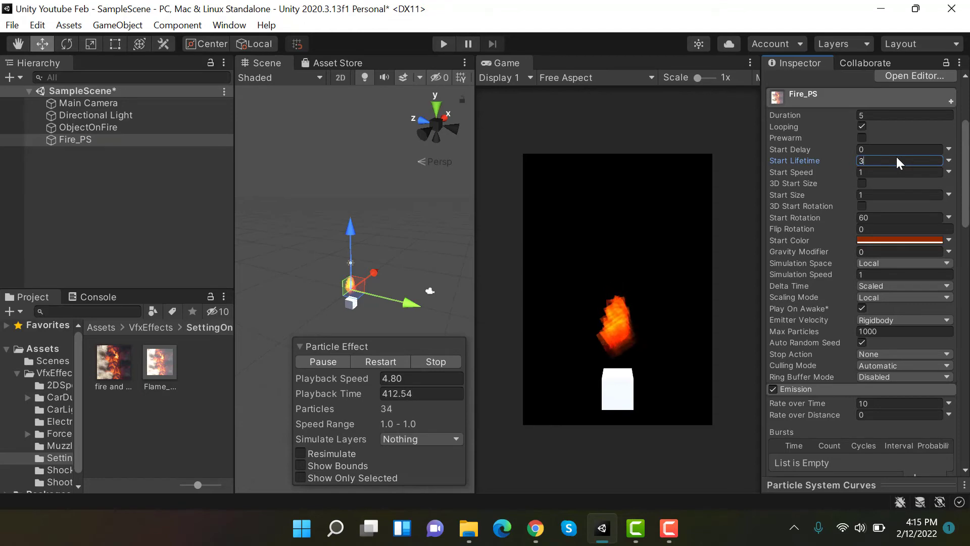
pyautogui.press('Return')
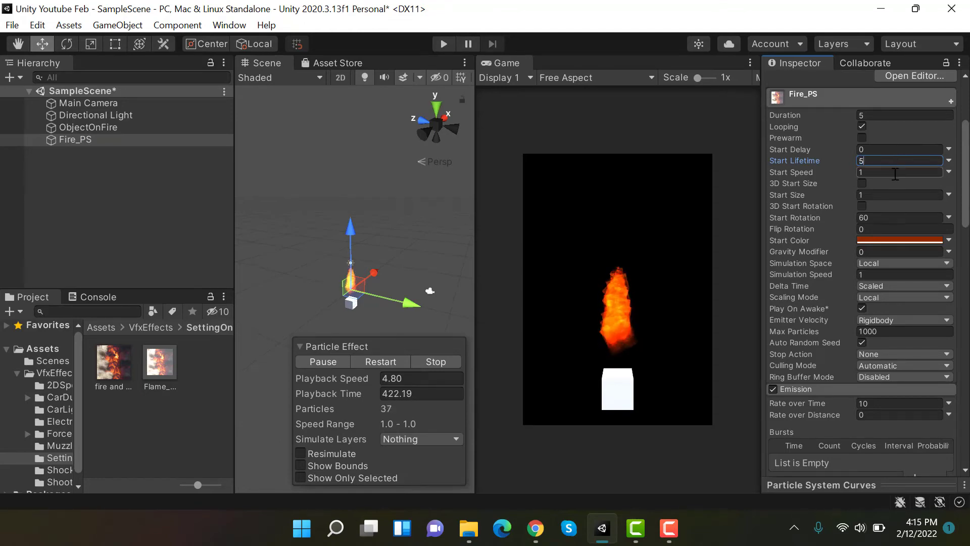
pyautogui.click(949, 172)
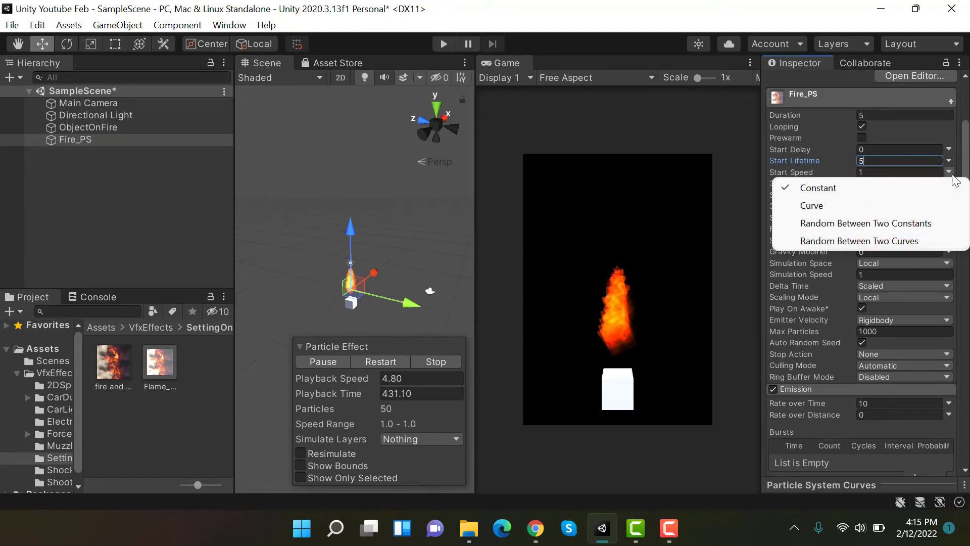
pyautogui.click(933, 224)
pyautogui.click(868, 173)
pyautogui.write('1')
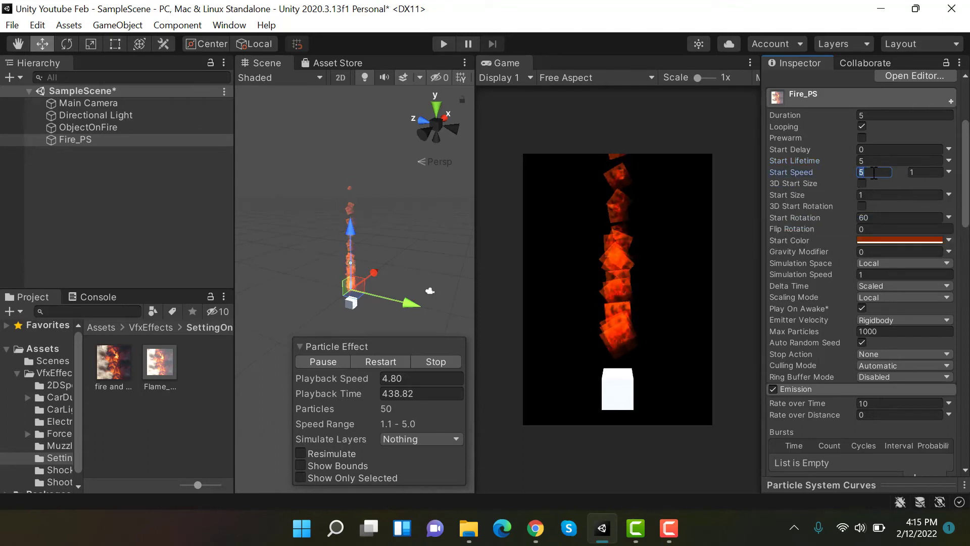
pyautogui.click(929, 175)
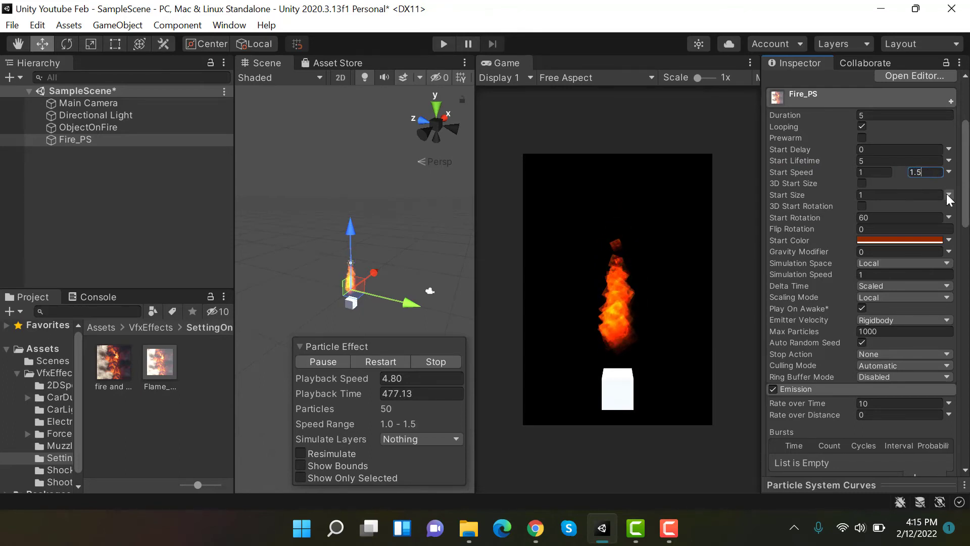
# - Lower the Start Color alpha to about 65 for semi-transparent orange flames
pyautogui.scroll(-3, 934, 217)
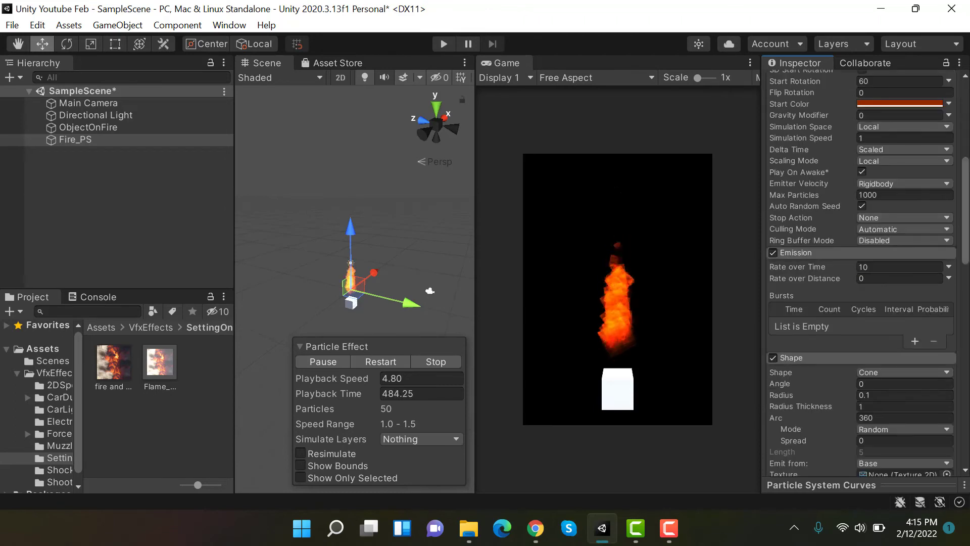
pyautogui.click(931, 103)
pyautogui.moveTo(862, 398); pyautogui.dragTo(879, 398)
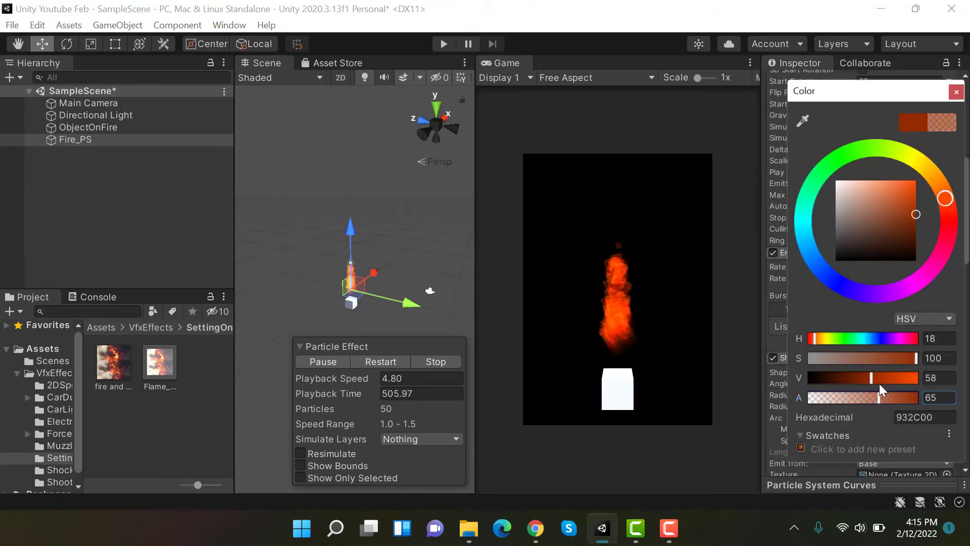
pyautogui.click(956, 93)
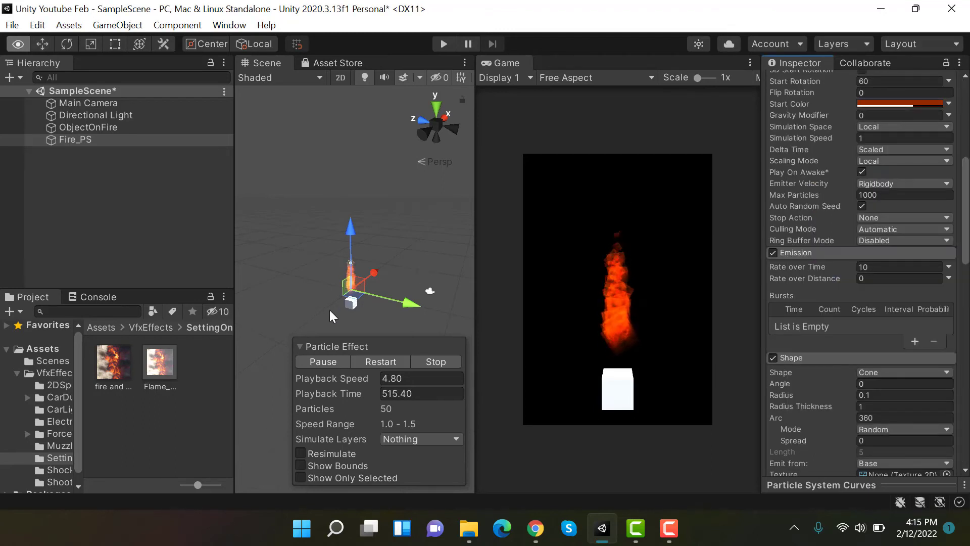
pyautogui.scroll(5, 330, 316)
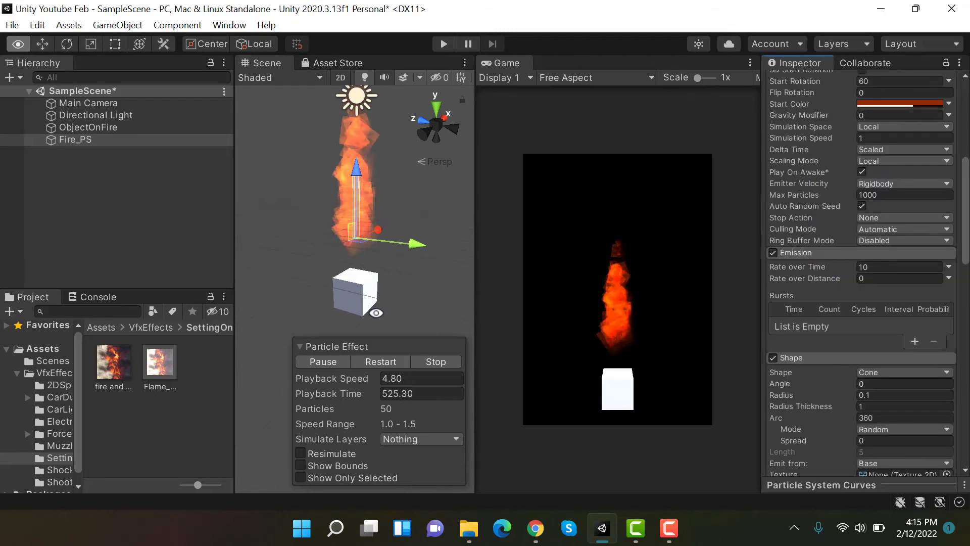
# - Parent Fire_PS under ObjectOnFire and set its Position Y to 0 so it sits on the cube
pyautogui.moveTo(132, 144); pyautogui.dragTo(88, 127)
pyautogui.click(894, 141)
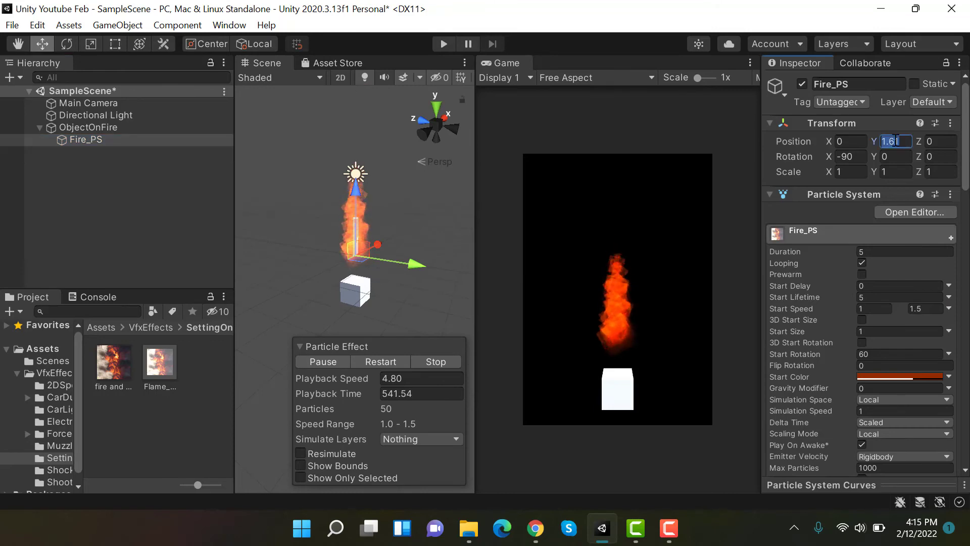
pyautogui.write('0')
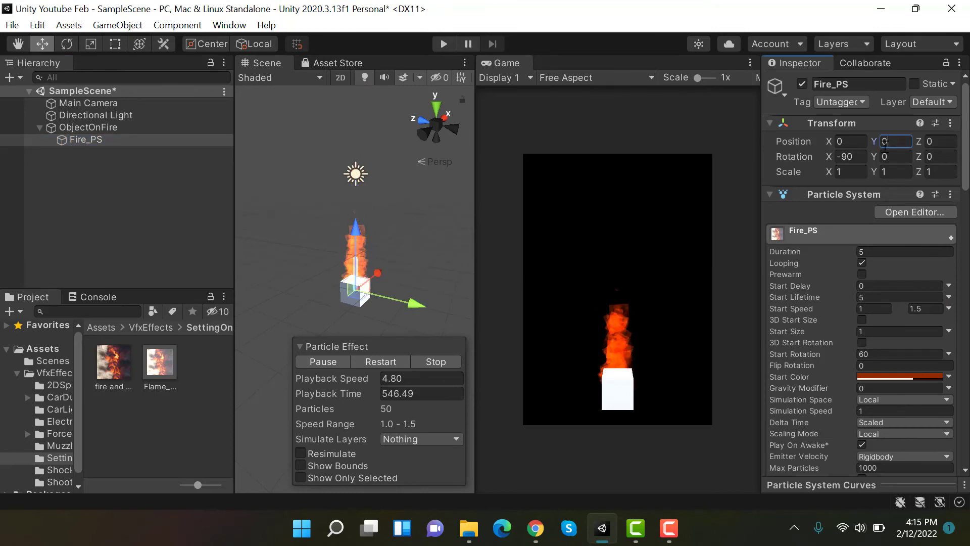
pyautogui.doubleClick(139, 139)
# - Widen the Fire_PS Shape emitter Radius to 0.5
pyautogui.scroll(-10, 867, 252)
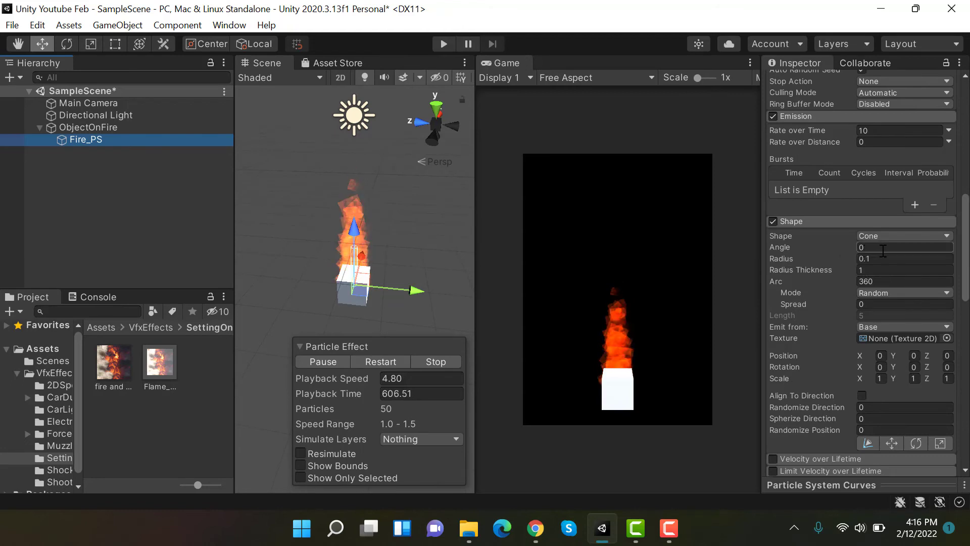
pyautogui.click(880, 258)
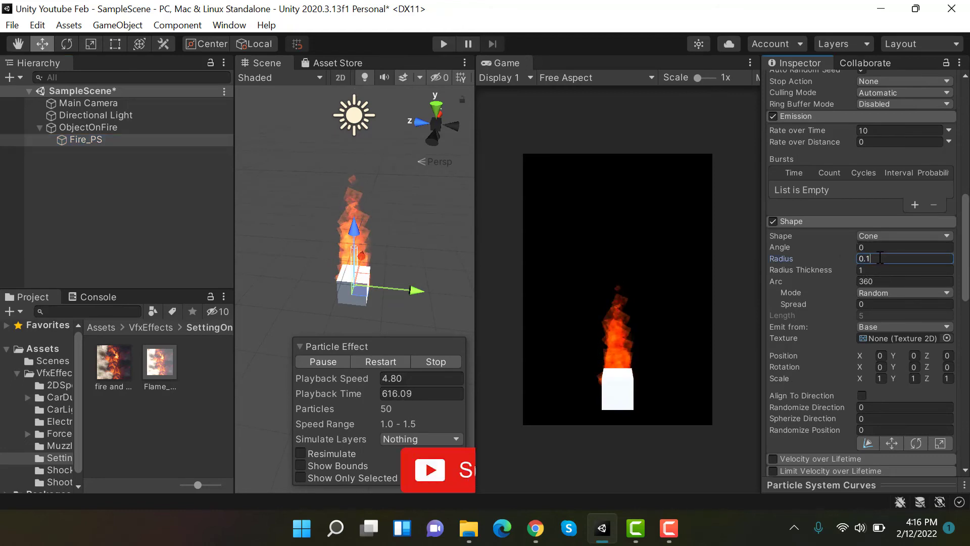
pyautogui.press('BackSpace')
pyautogui.write('5')
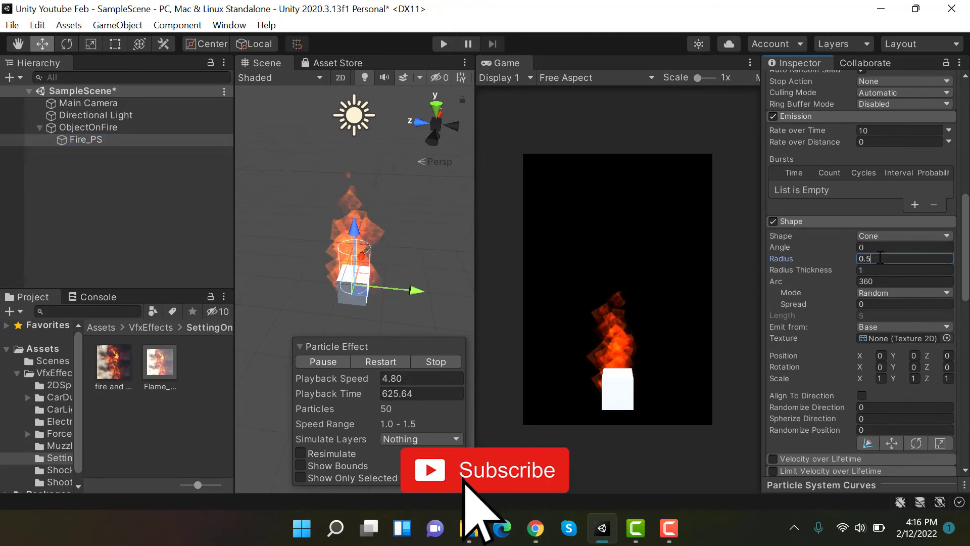
pyautogui.keyDown('alt'); pyautogui.moveTo(384, 228); pyautogui.dragTo(149, 283); pyautogui.keyUp('alt')
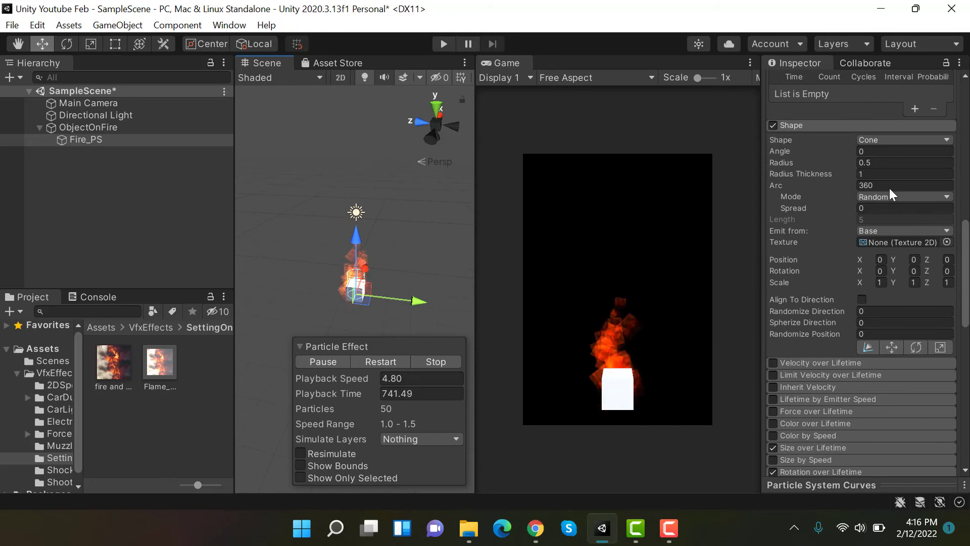
# - Increase the Fire_PS Shape emitter Radius to 1
pyautogui.click(890, 162)
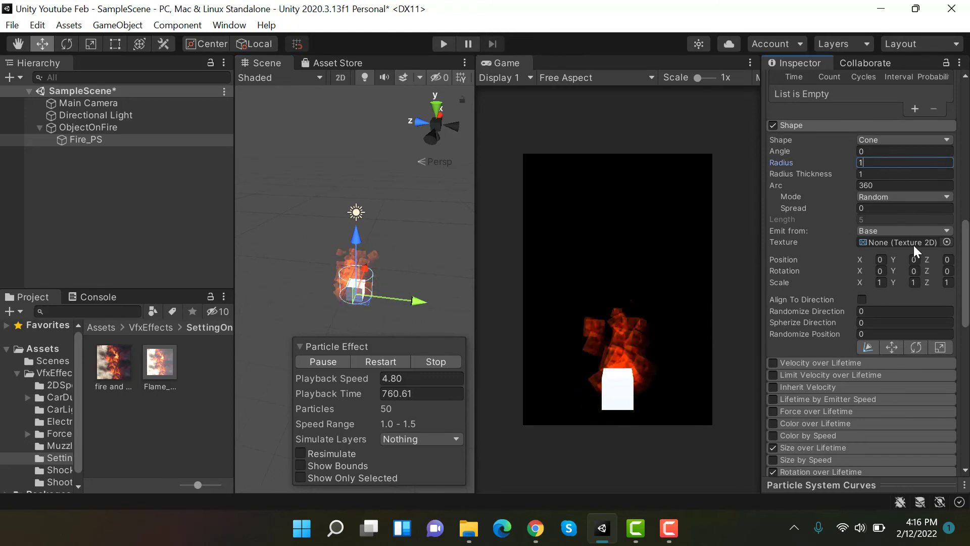
pyautogui.scroll(-2, 910, 222)
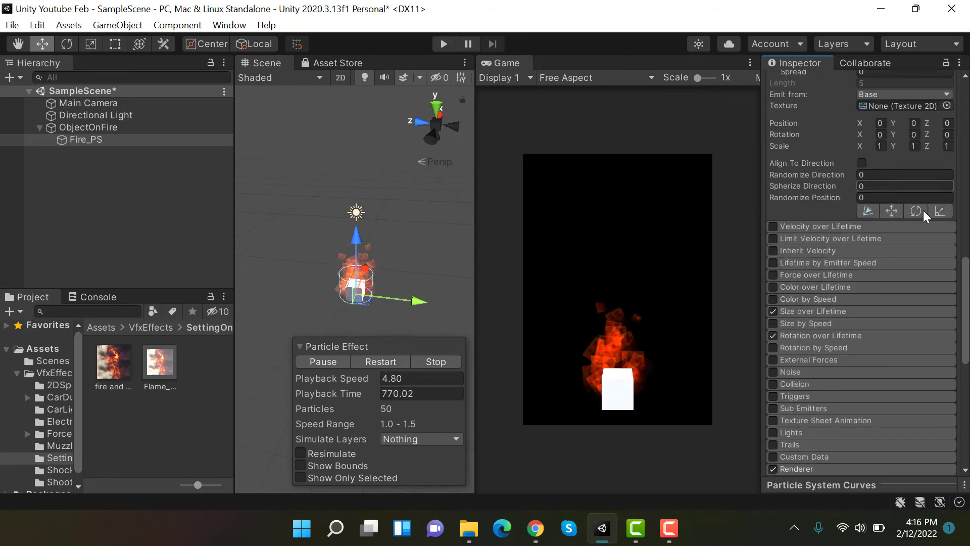
pyautogui.scroll(10, 923, 211)
pyautogui.scroll(4, 921, 221)
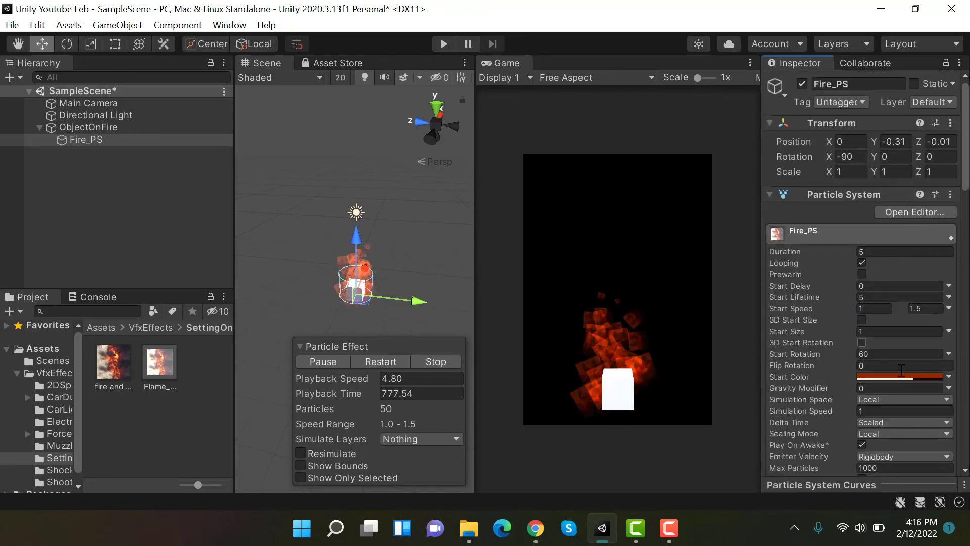
# - Set Start Size to 1.5 and Start Lifetime to 10, nudging the fire slightly along Z
pyautogui.click(887, 331)
pyautogui.write('2')
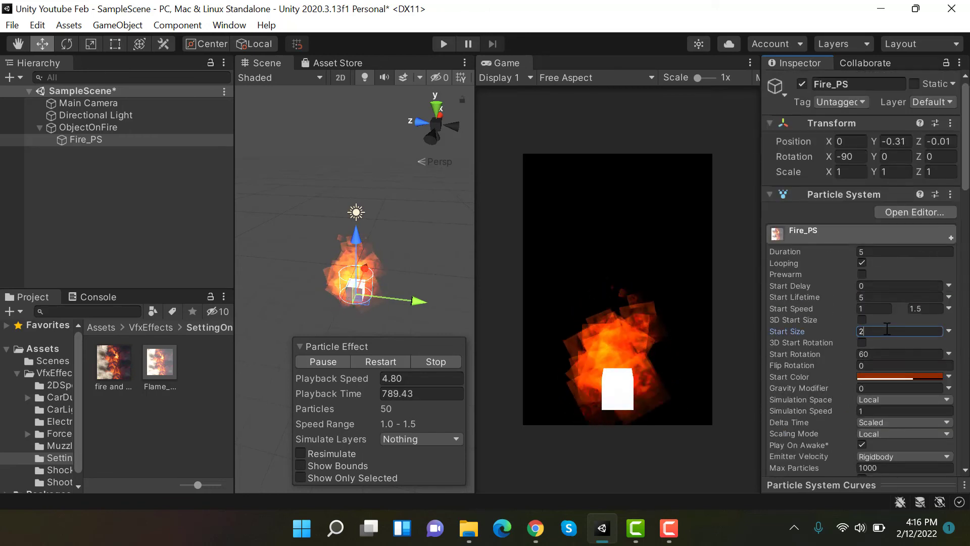
pyautogui.press('BackSpace')
pyautogui.write('1.5')
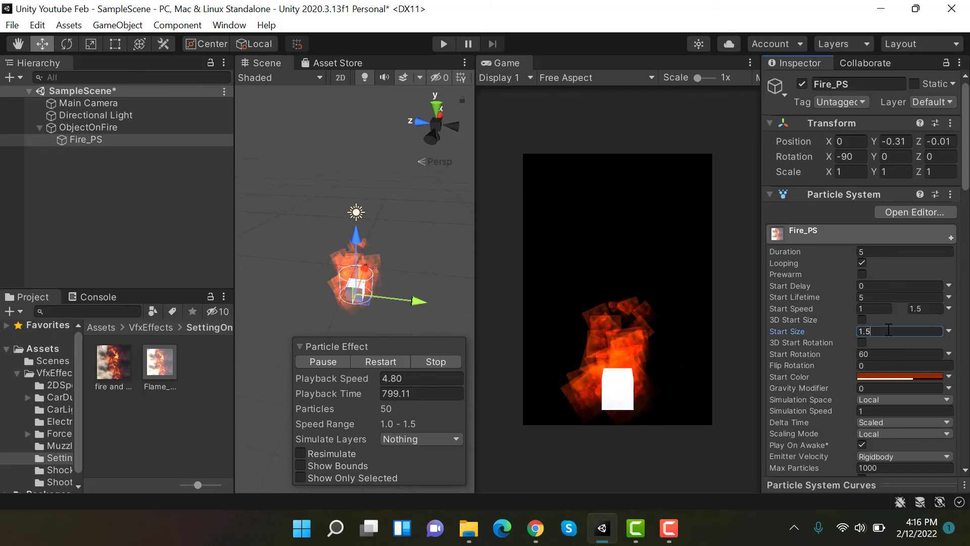
pyautogui.click(875, 297)
pyautogui.write('10')
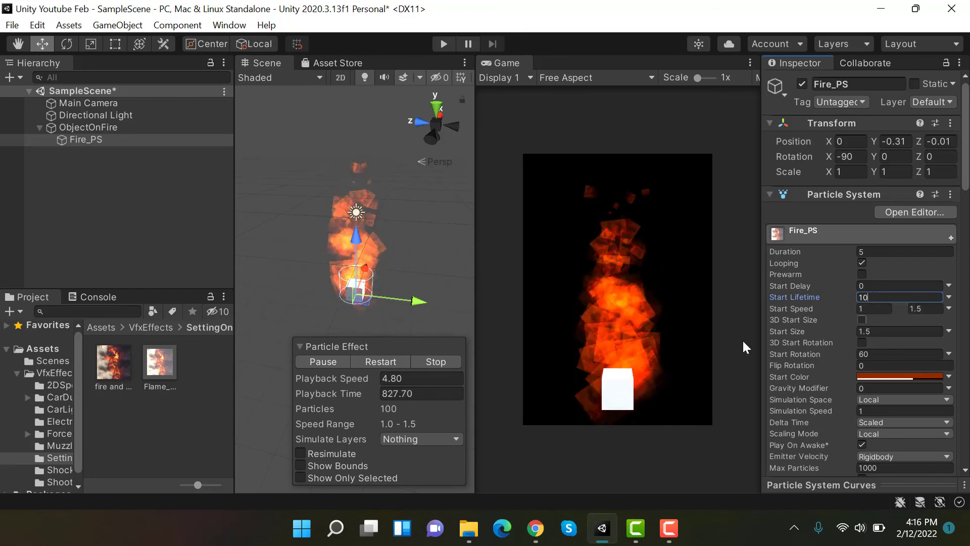
pyautogui.moveTo(425, 299)
pyautogui.mouseDown()
pyautogui.moveTo(462, 301)
pyautogui.moveTo(428, 304)
pyautogui.mouseUp()
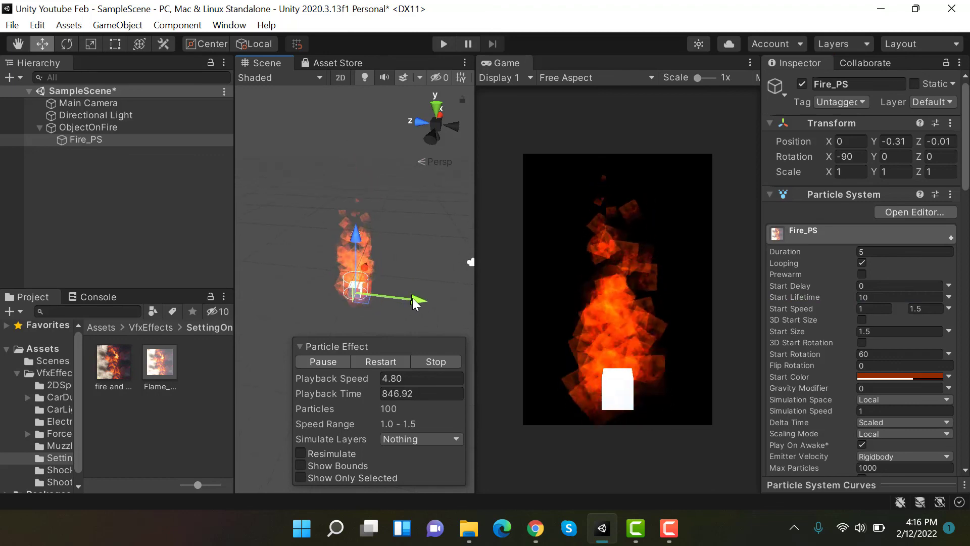
pyautogui.scroll(-10, 943, 329)
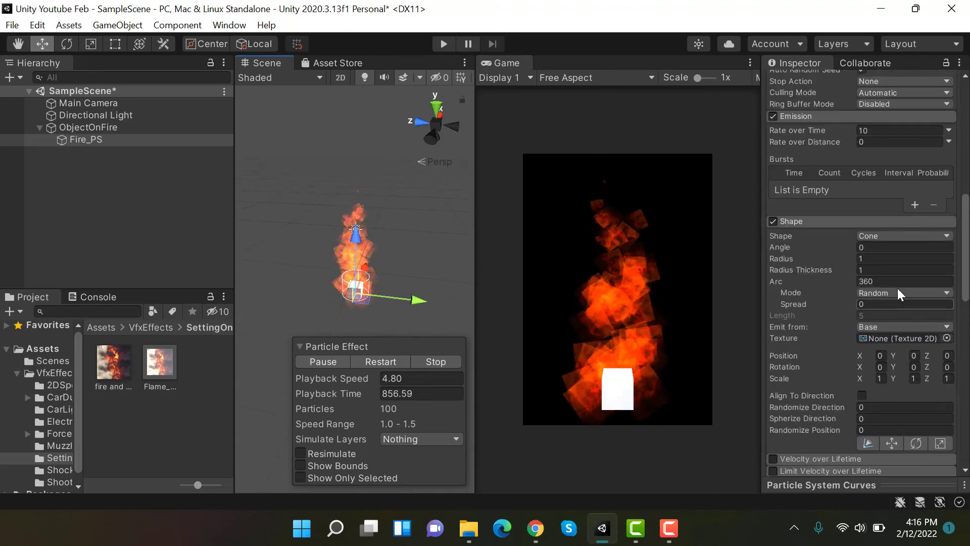
# - Scroll the Scene view to show the tall fire rising from the cube
pyautogui.scroll(-10, 943, 329)
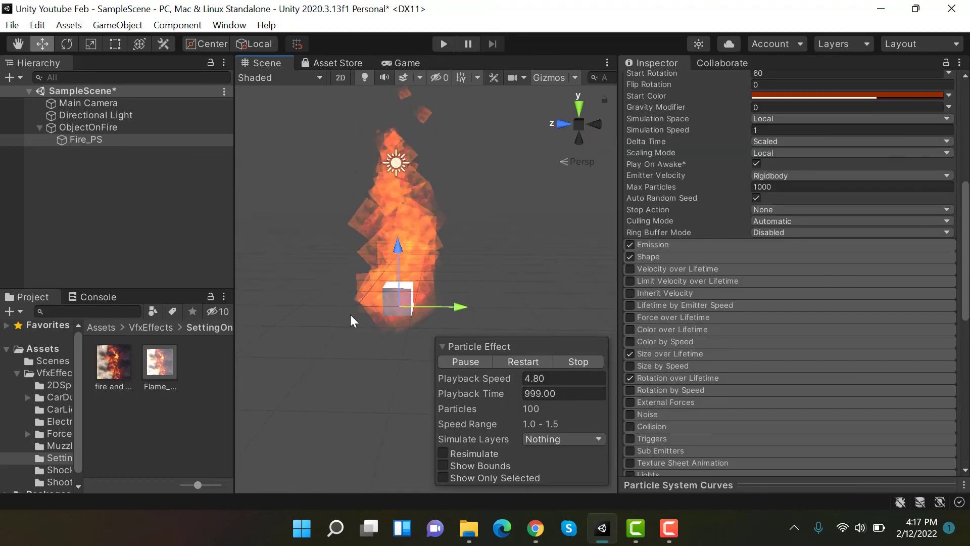